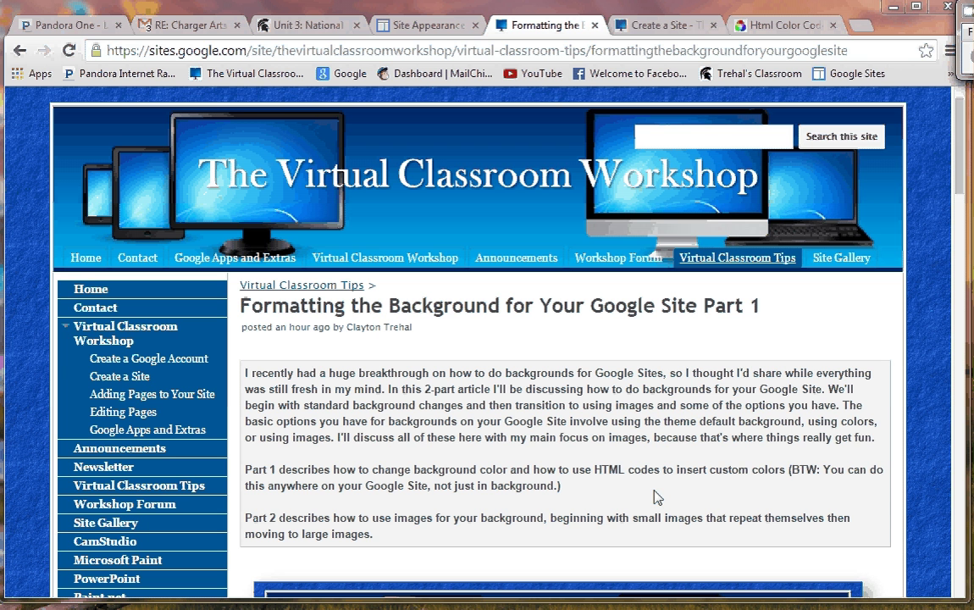
Step: Return to the Site Appearance tab showing the Generic Blue Site's Themes, Colors, and Fonts page
{"action": "left_click", "coordinate": [422, 25]}
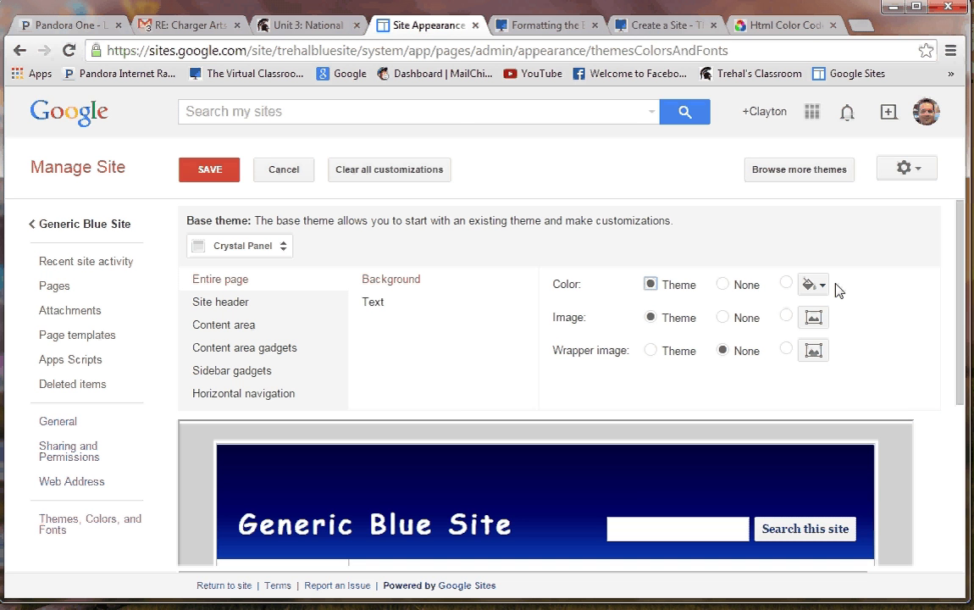
Step: Stay on the page to save the pending appearance changes, then reopen the Generic Blue Site home
{"action": "left_click", "coordinate": [68, 231]}
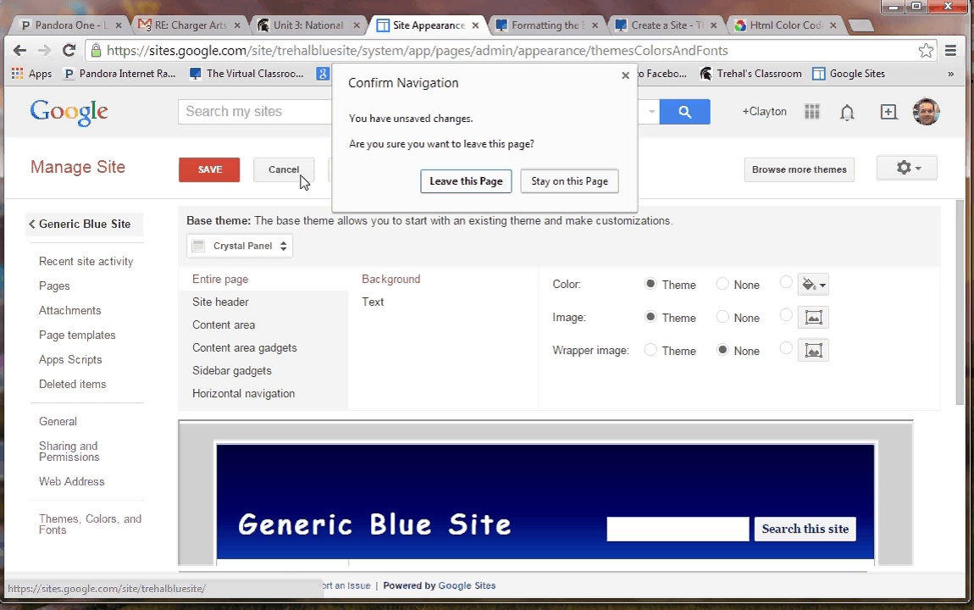
{"action": "left_click", "coordinate": [581, 182]}
{"action": "left_click", "coordinate": [220, 174]}
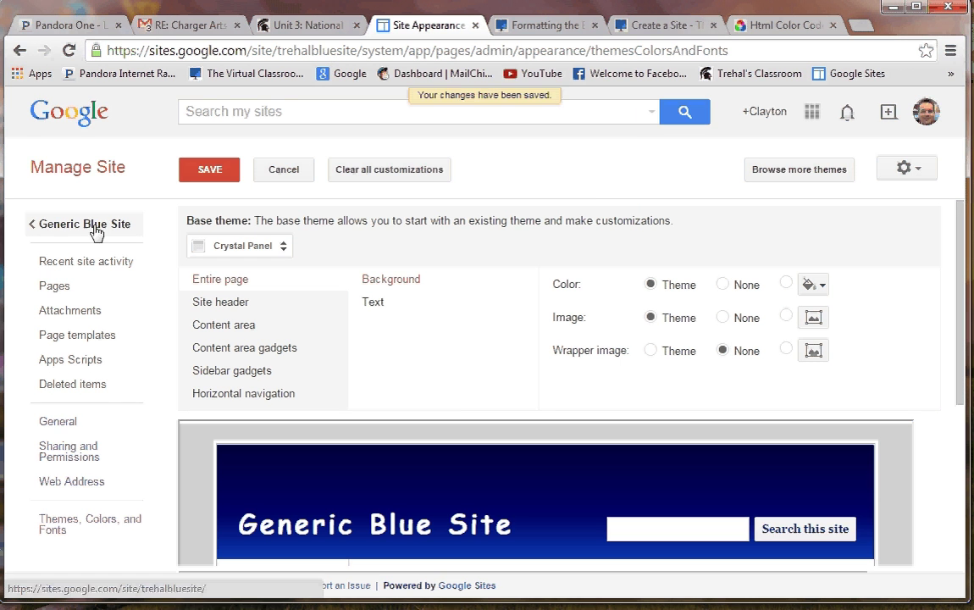
{"action": "left_click", "coordinate": [95, 231]}
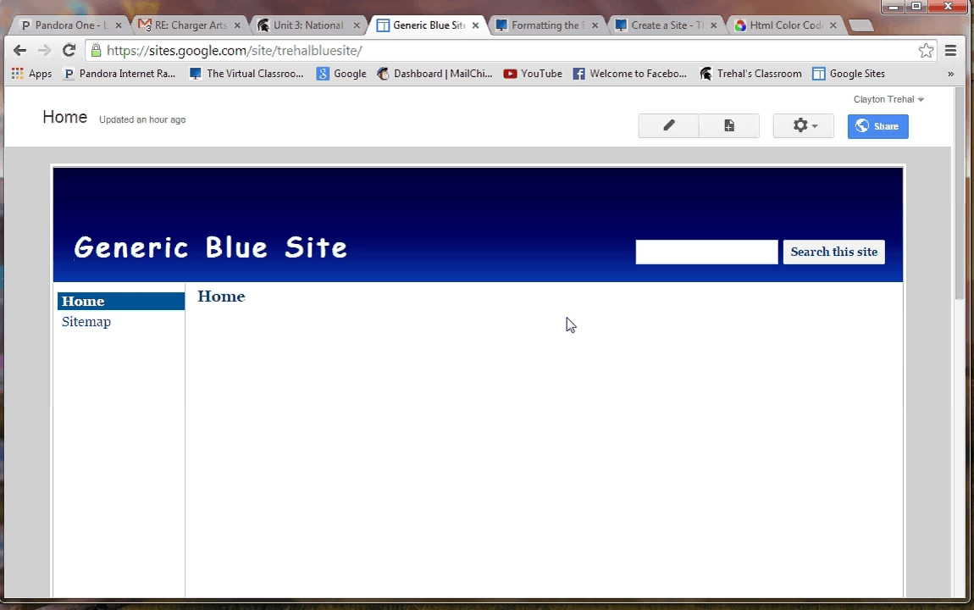
Step: Go to Manage site > Themes, Colors, and Fonts and show the Entire page background colour choices
{"action": "left_click", "coordinate": [814, 130]}
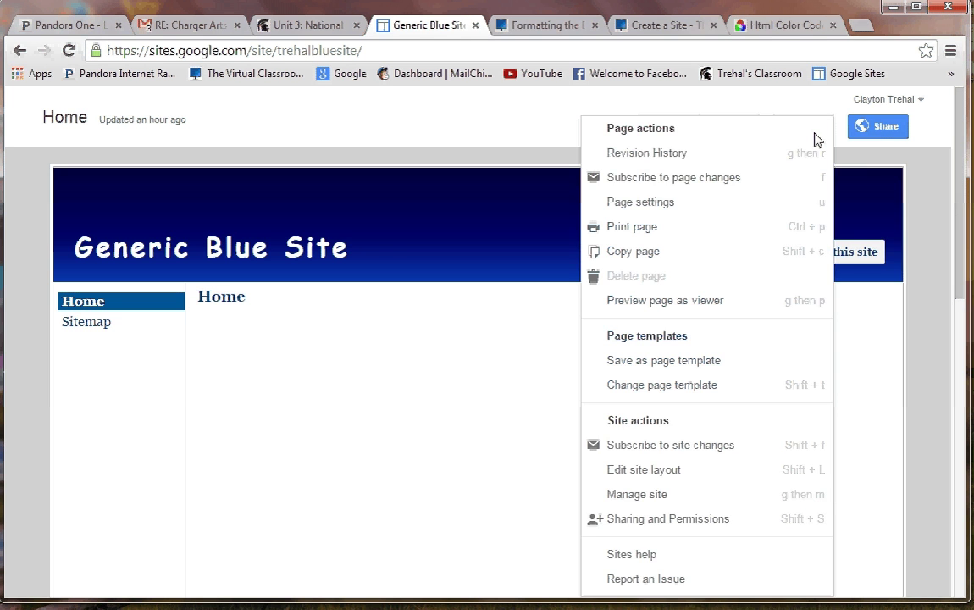
{"action": "left_click", "coordinate": [639, 500]}
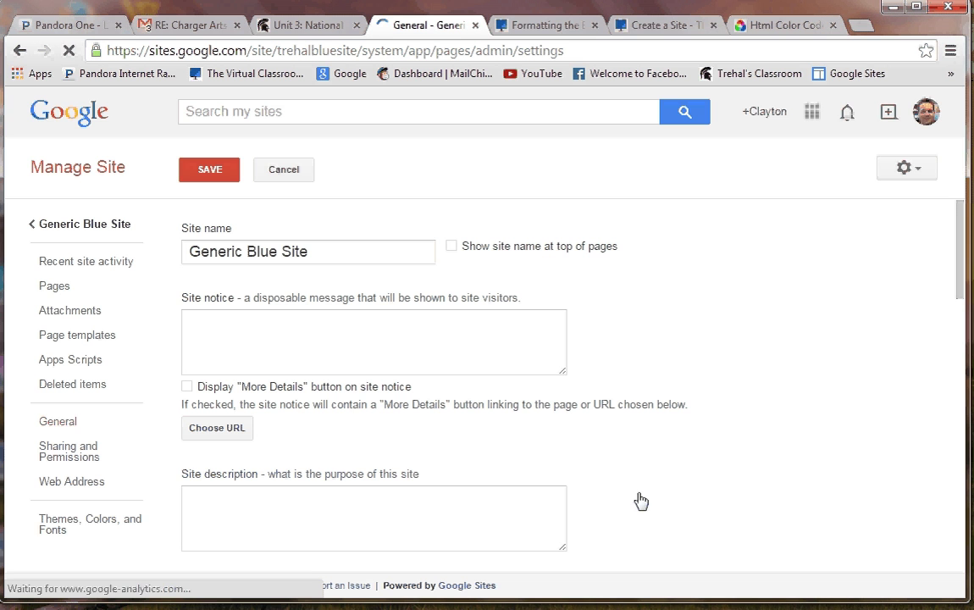
{"action": "left_click", "coordinate": [68, 529]}
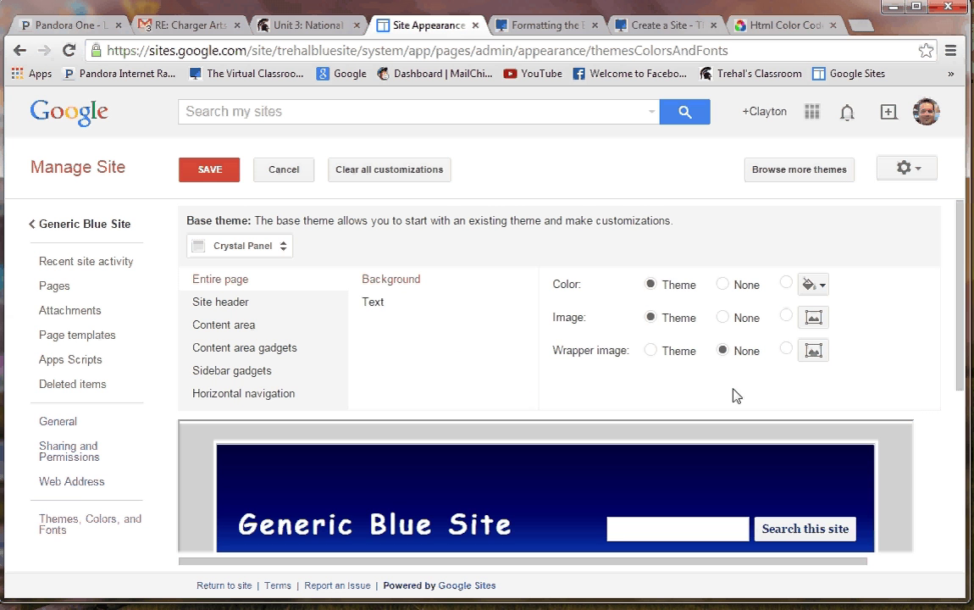
{"action": "left_click", "coordinate": [818, 286]}
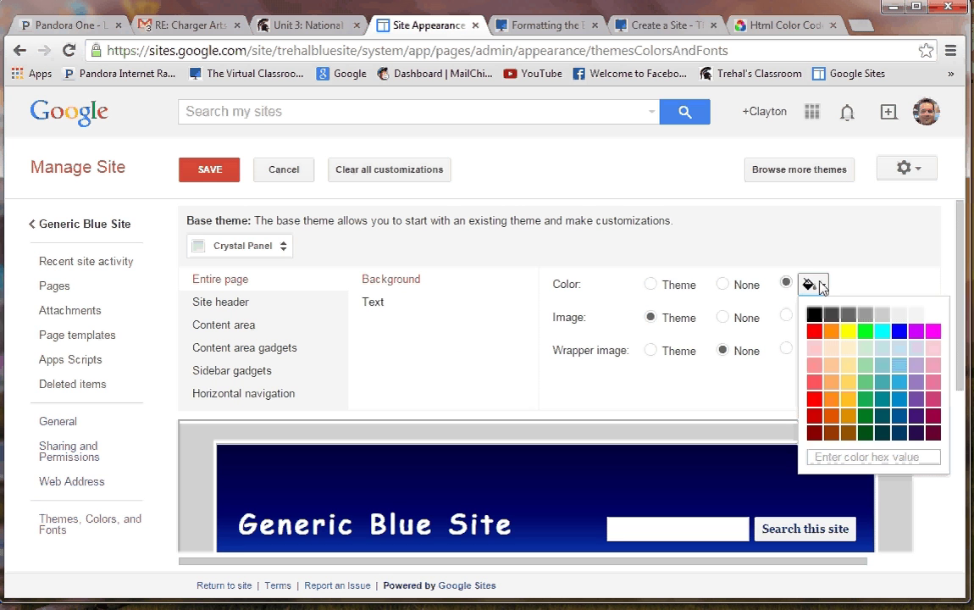
Step: Replace the bright blue page background with a dark teal swatch and save it
{"action": "left_click", "coordinate": [900, 333]}
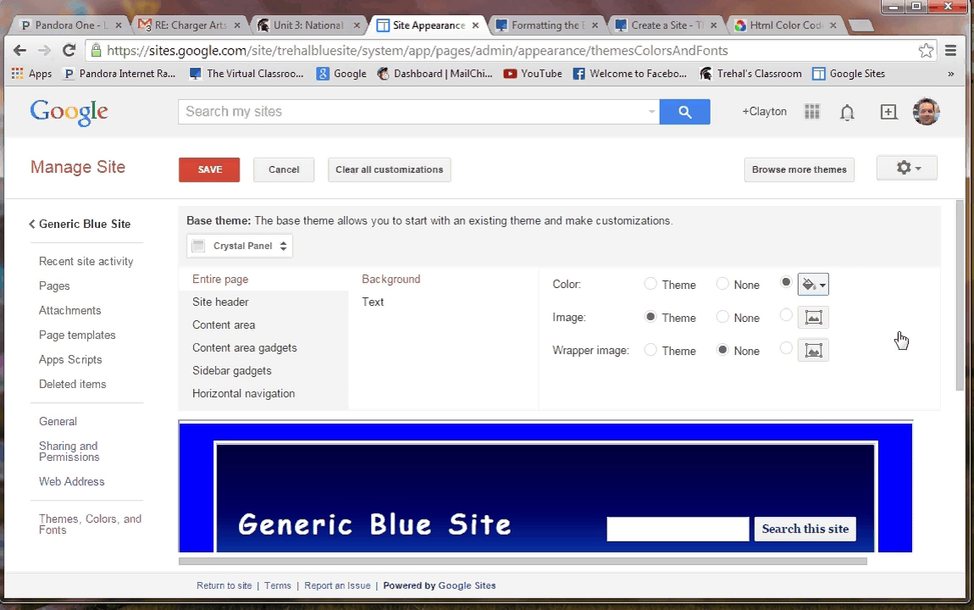
{"action": "left_click", "coordinate": [821, 287]}
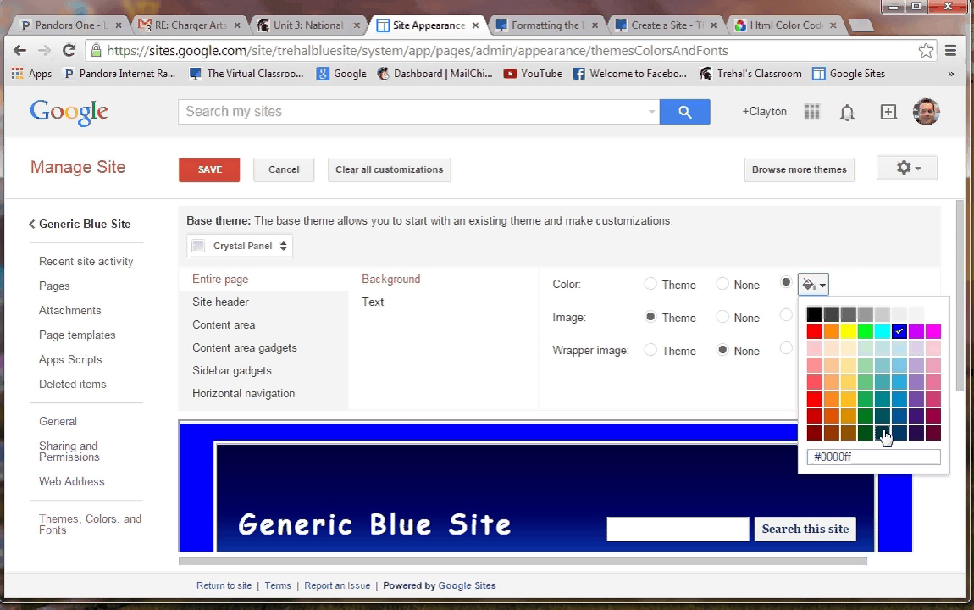
{"action": "left_click", "coordinate": [895, 432]}
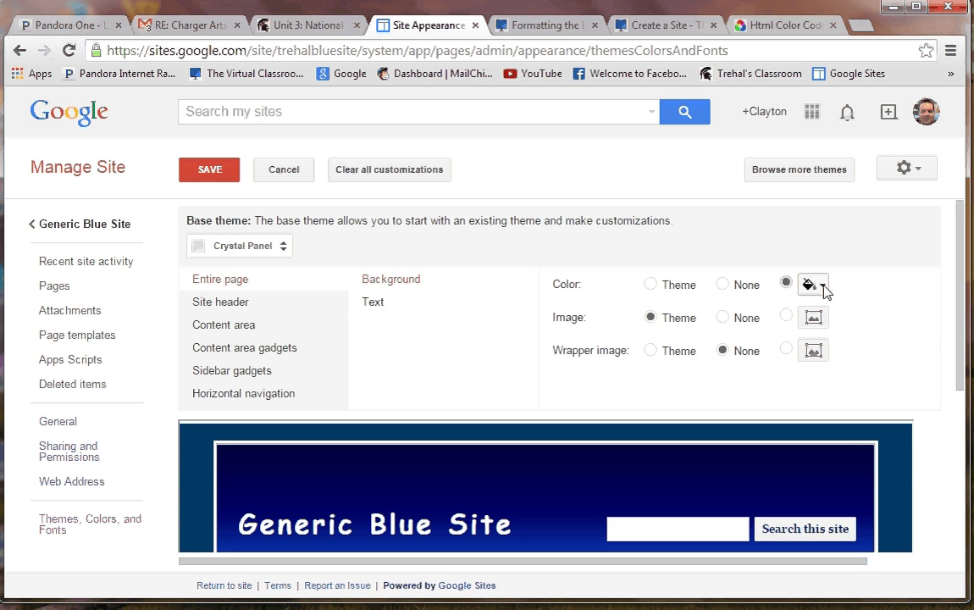
{"action": "left_click", "coordinate": [824, 288]}
{"action": "left_click", "coordinate": [899, 434]}
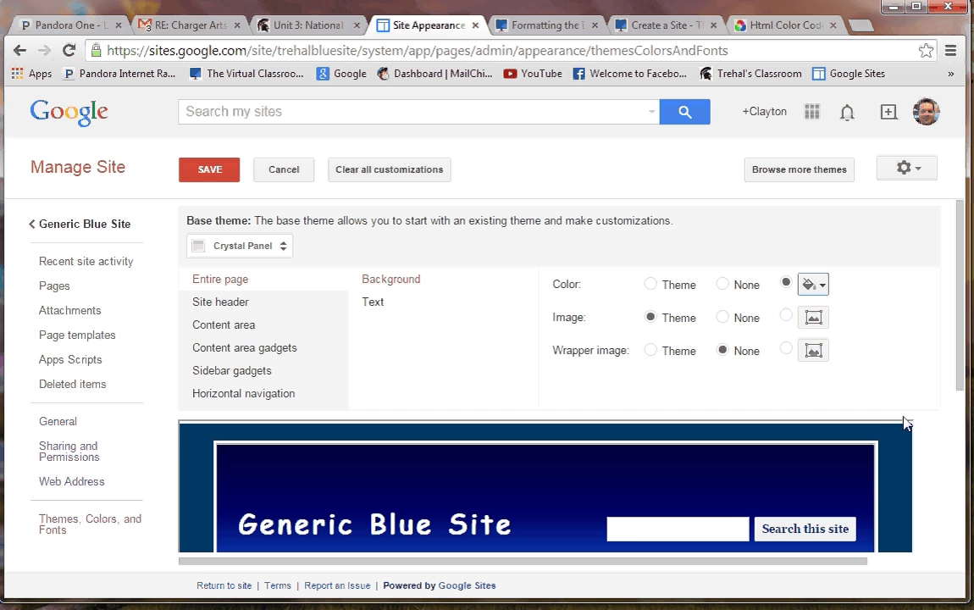
{"action": "left_click_drag", "start_coordinate": [962, 385], "coordinate": [969, 439]}
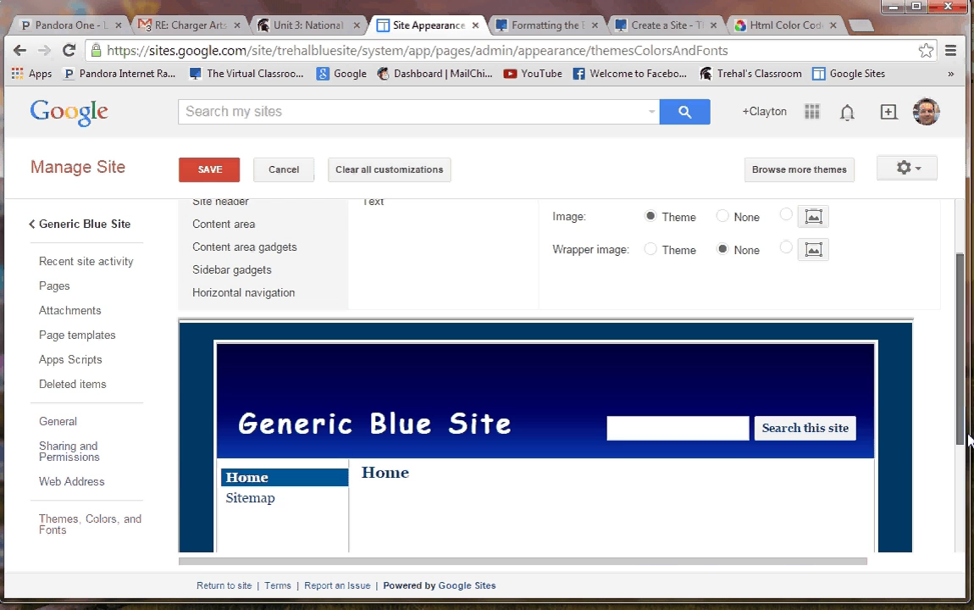
{"action": "left_click", "coordinate": [227, 172]}
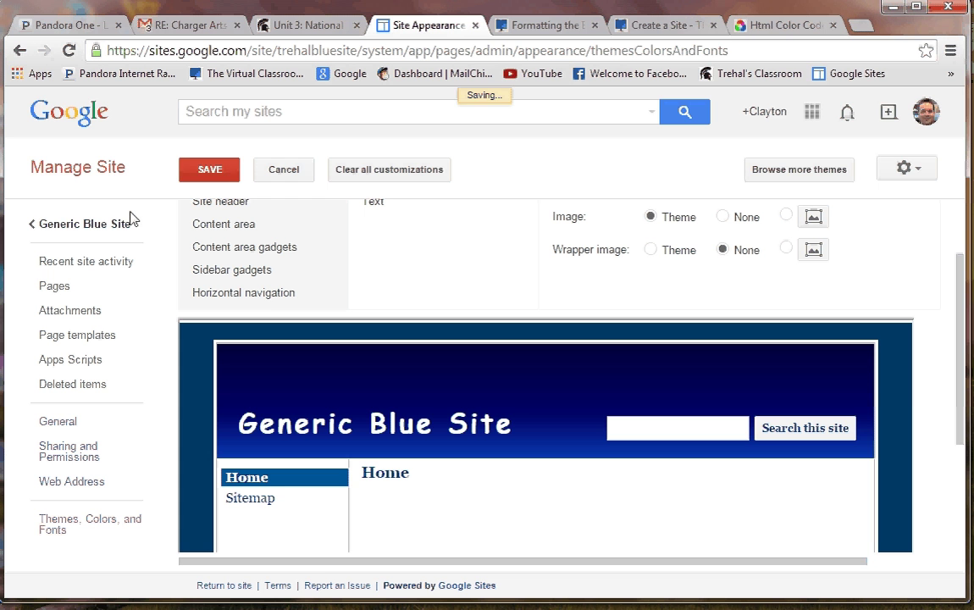
Step: View the darker home page, then reopen Manage site > Themes, Colors, and Fonts
{"action": "left_click", "coordinate": [70, 230]}
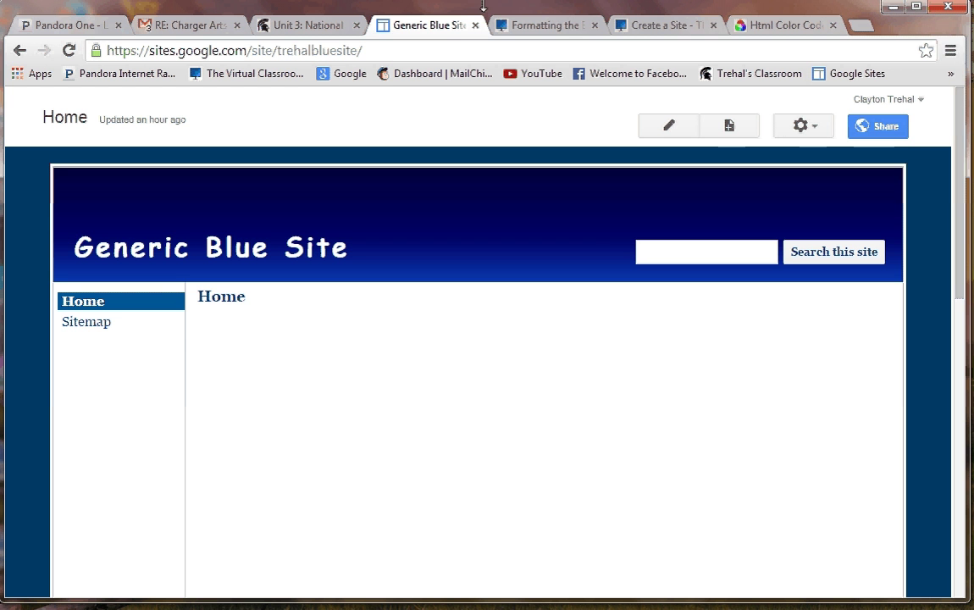
{"action": "left_click", "coordinate": [546, 26]}
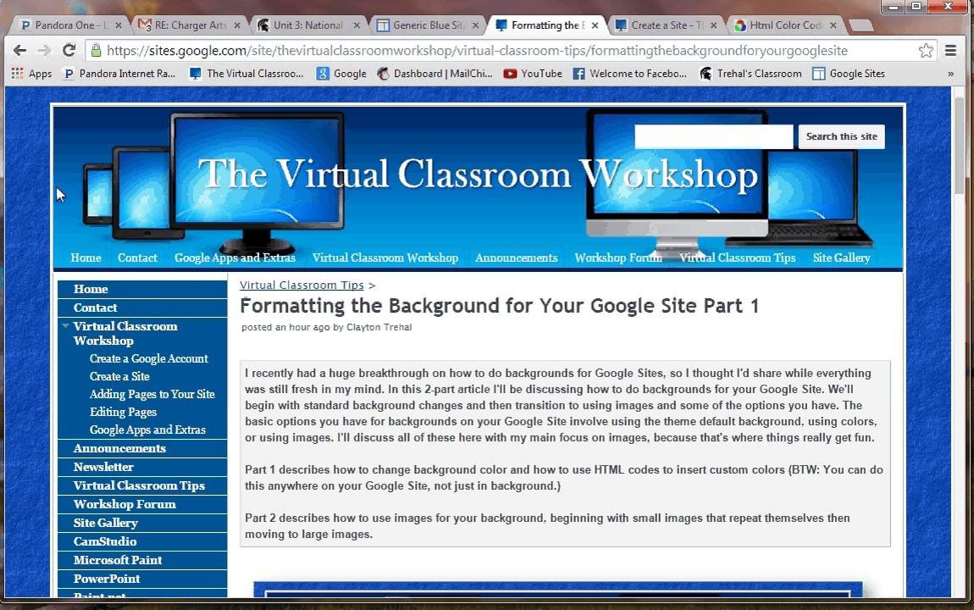
{"action": "left_click", "coordinate": [440, 34]}
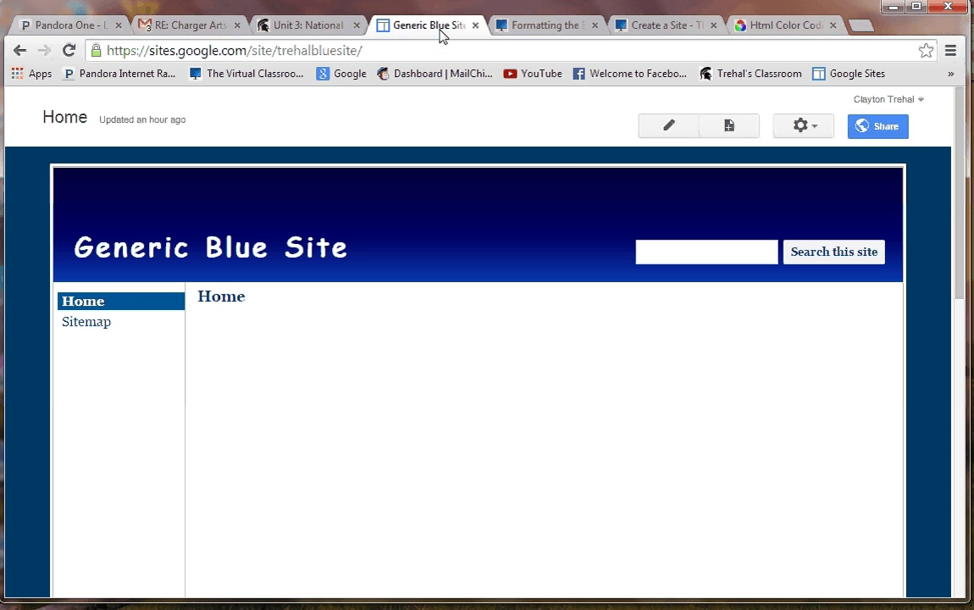
{"action": "left_click", "coordinate": [818, 131]}
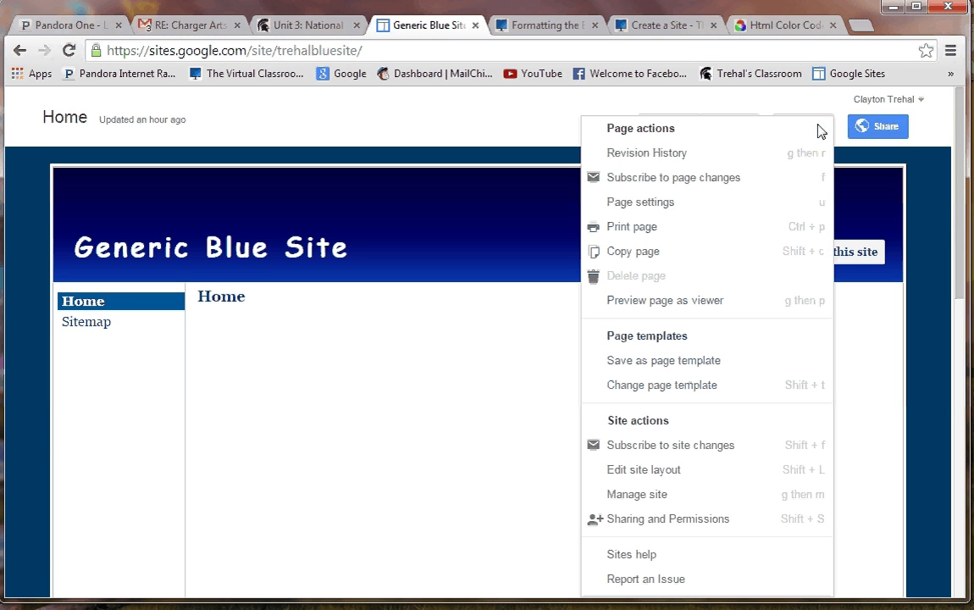
{"action": "left_click", "coordinate": [627, 500]}
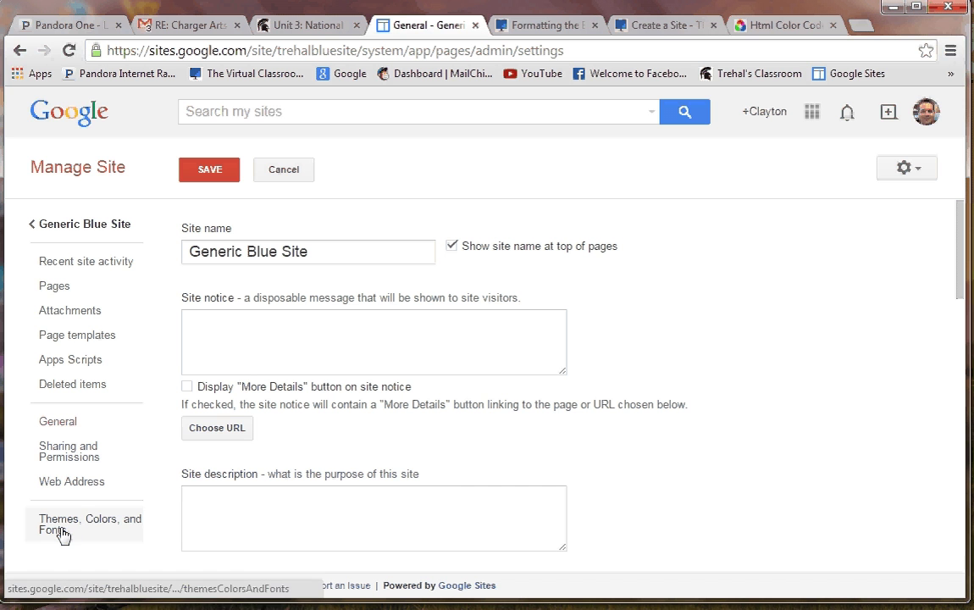
{"action": "left_click", "coordinate": [64, 534]}
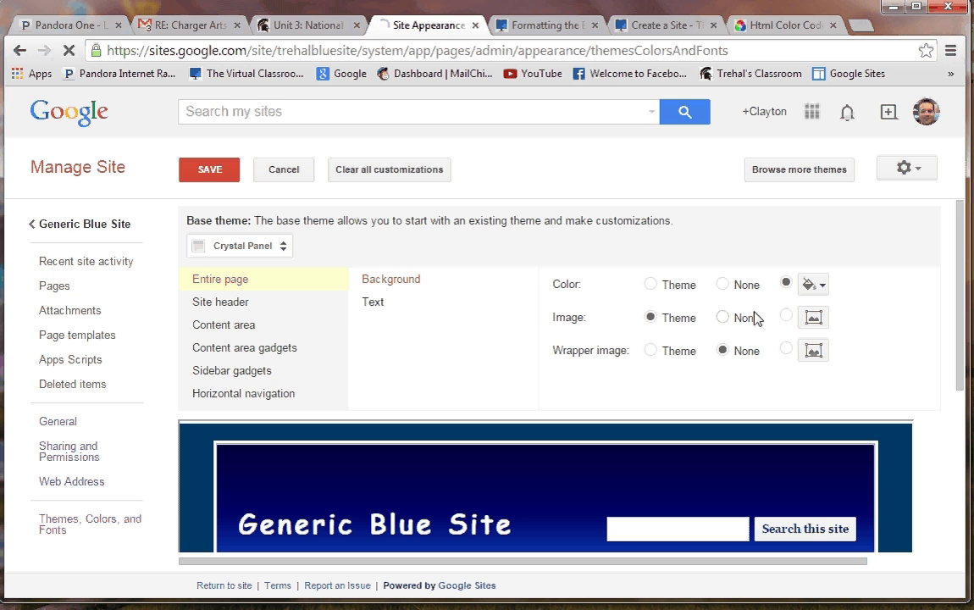
Step: Open the page background colour palette and select its #003965 hex code
{"action": "left_click", "coordinate": [822, 290]}
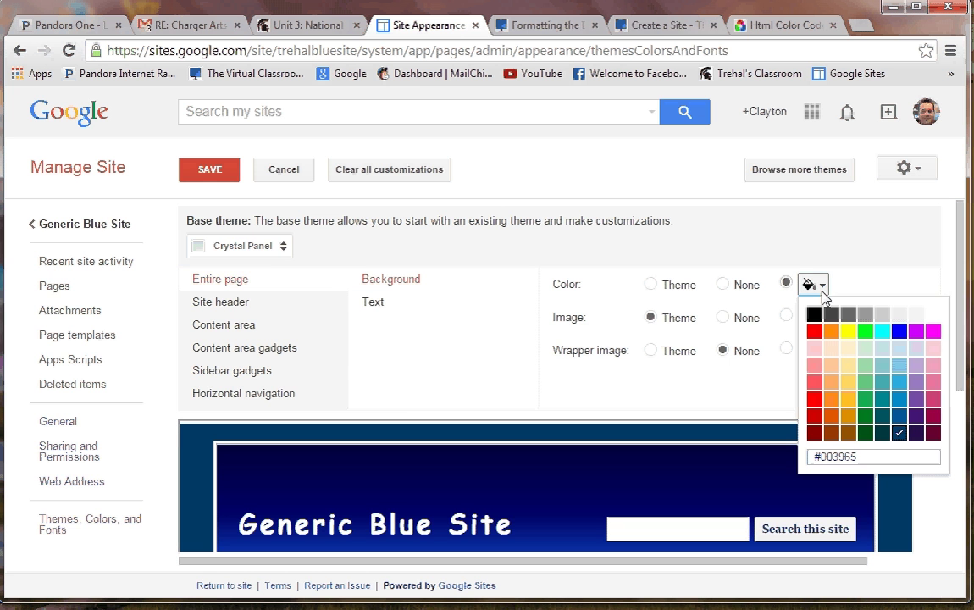
{"action": "left_click", "coordinate": [850, 457]}
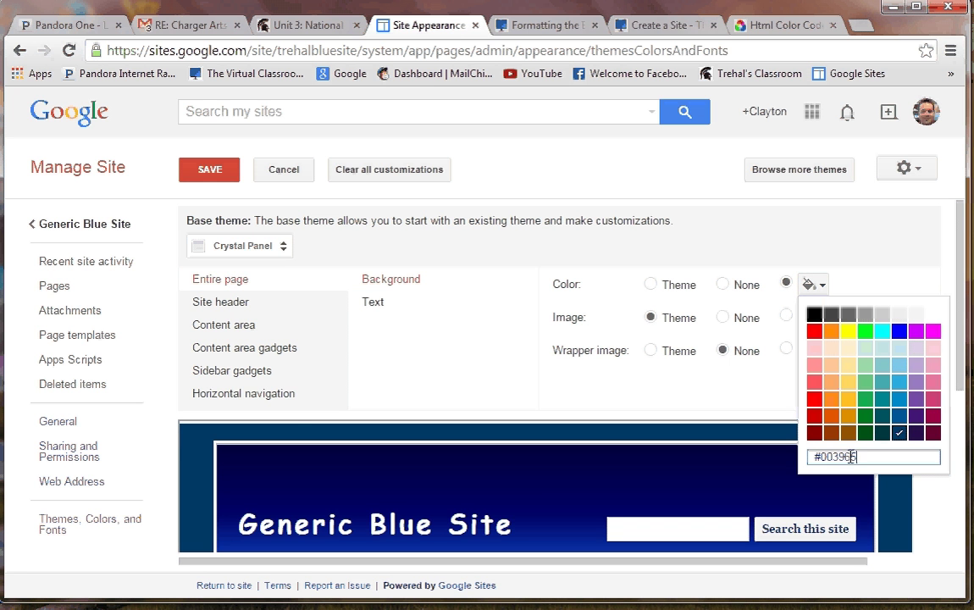
{"action": "left_click_drag", "start_coordinate": [855, 457], "coordinate": [810, 457]}
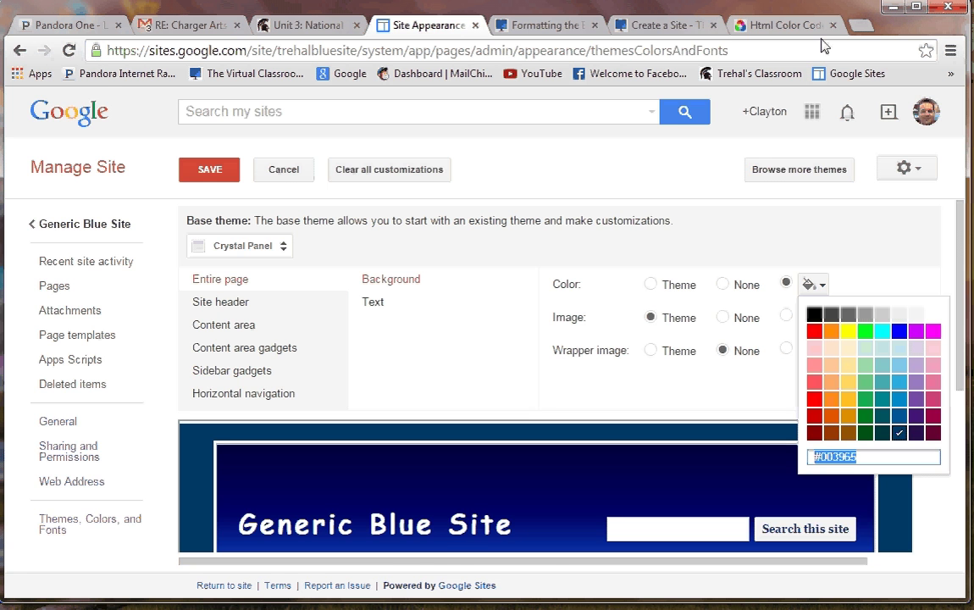
Step: Pick #070719, #0A0A2A, #013ADF and yellow #FFFF00 from the HTML Color Codes chart
{"action": "left_click", "coordinate": [787, 28]}
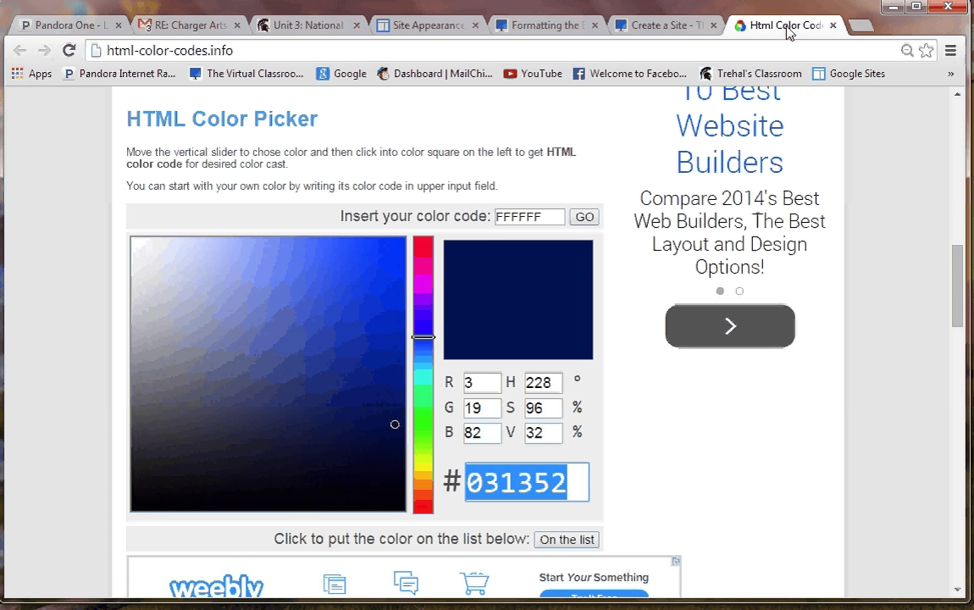
{"action": "scroll", "coordinate": [950, 159], "scroll_direction": "up", "scroll_amount": 10}
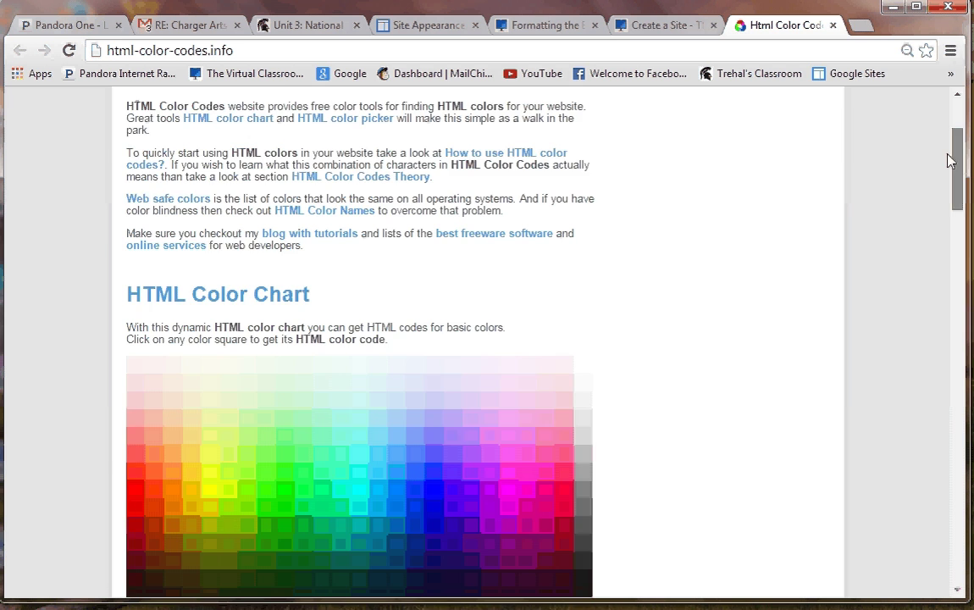
{"action": "scroll", "coordinate": [951, 123], "scroll_direction": "up", "scroll_amount": 2}
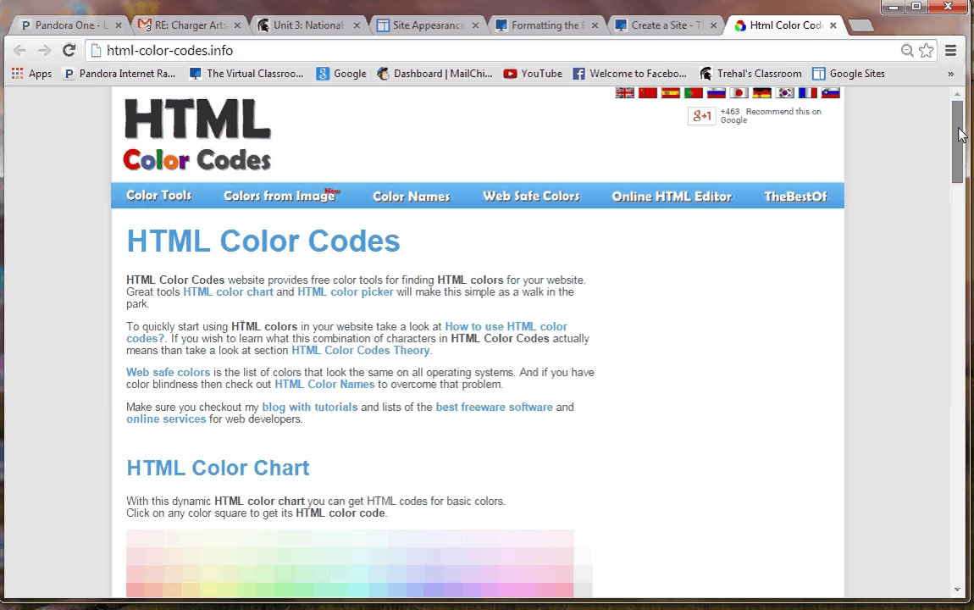
{"action": "left_click_drag", "start_coordinate": [962, 134], "coordinate": [970, 196]}
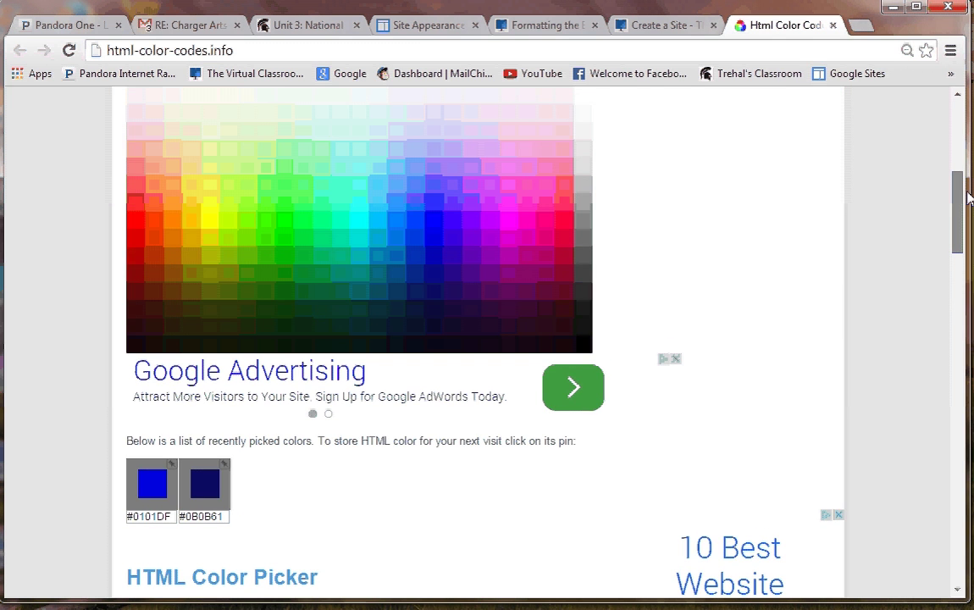
{"action": "scroll", "coordinate": [970, 197], "scroll_direction": "up", "scroll_amount": 1}
{"action": "scroll", "coordinate": [971, 208], "scroll_direction": "down", "scroll_amount": 1}
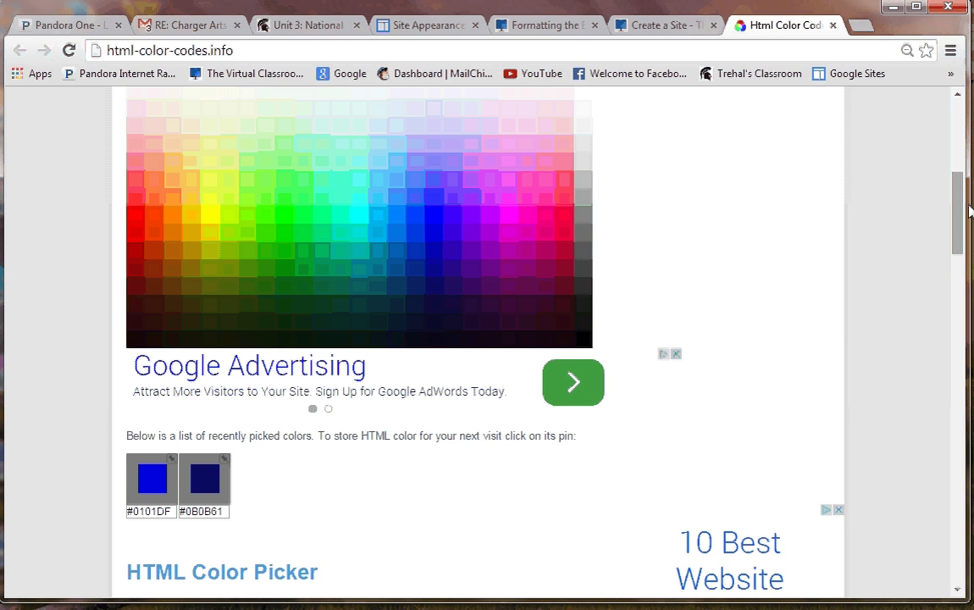
{"action": "left_click", "coordinate": [435, 342]}
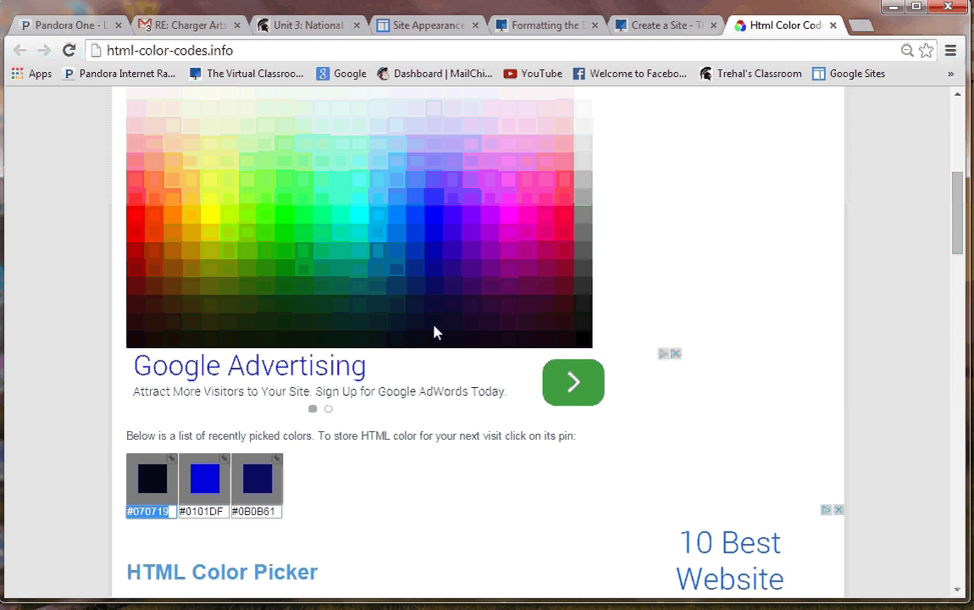
{"action": "left_click", "coordinate": [434, 333]}
{"action": "left_click", "coordinate": [415, 244]}
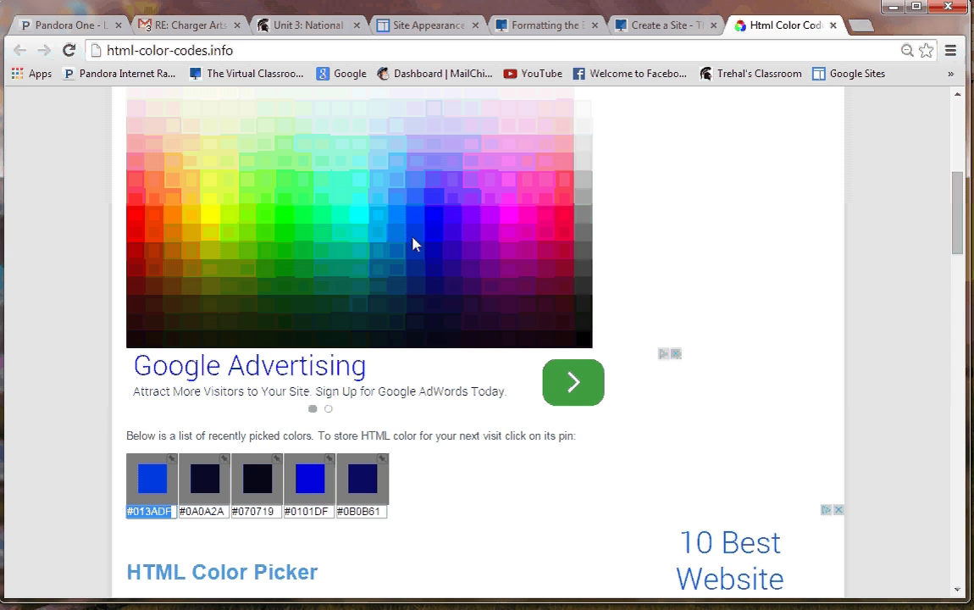
{"action": "left_click", "coordinate": [206, 218]}
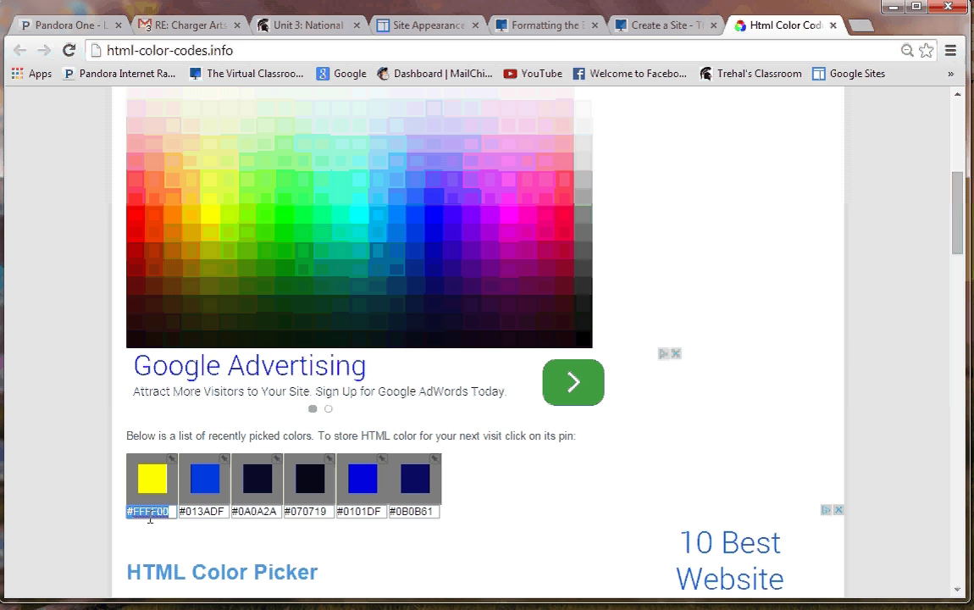
Step: Paste #FFFF00 into the Site Appearance background colour field, then return to HTML Color Codes
{"action": "left_click", "coordinate": [424, 28]}
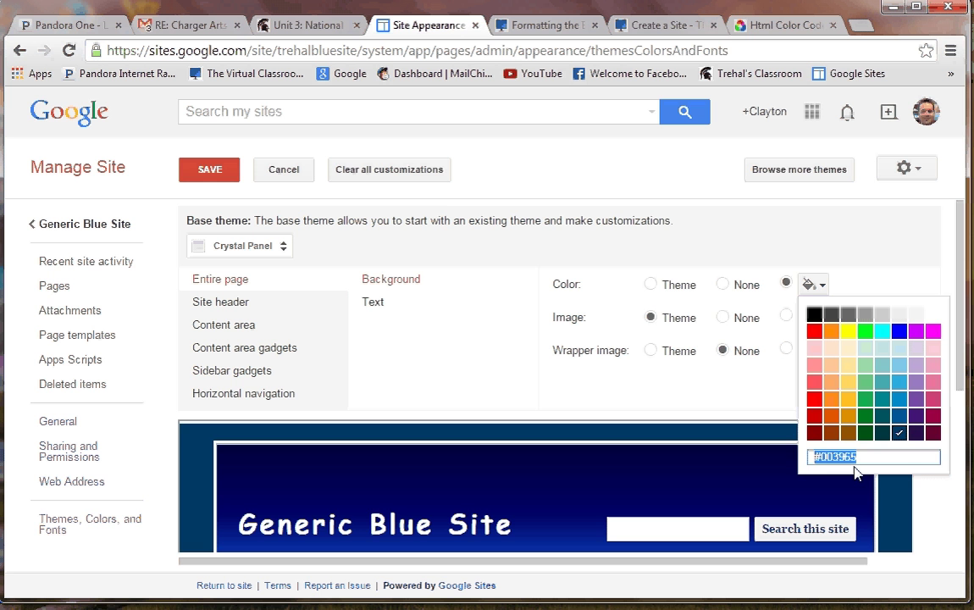
{"action": "type", "text": "#FFFF00"}
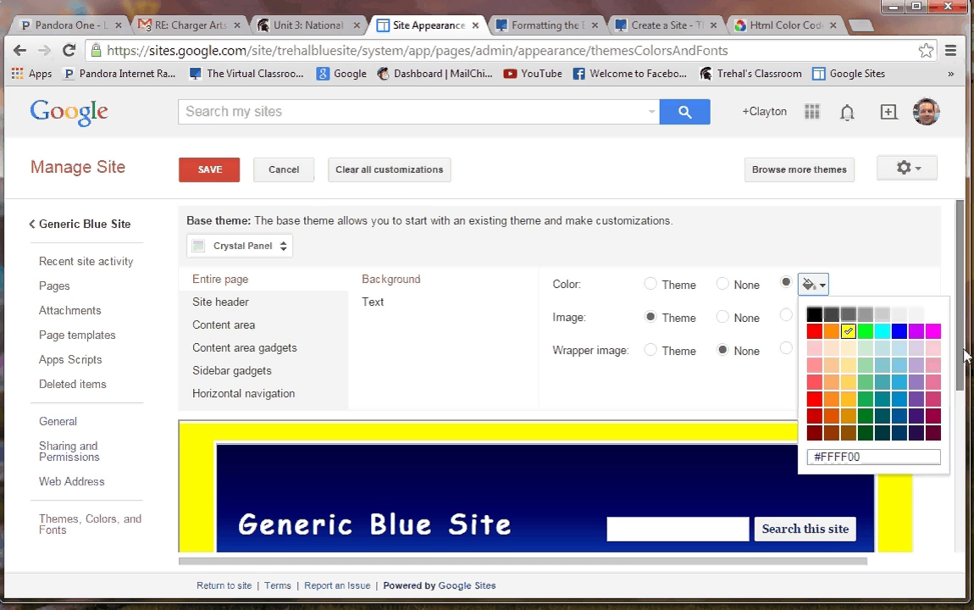
{"action": "scroll", "coordinate": [965, 364], "scroll_direction": "down", "scroll_amount": 1}
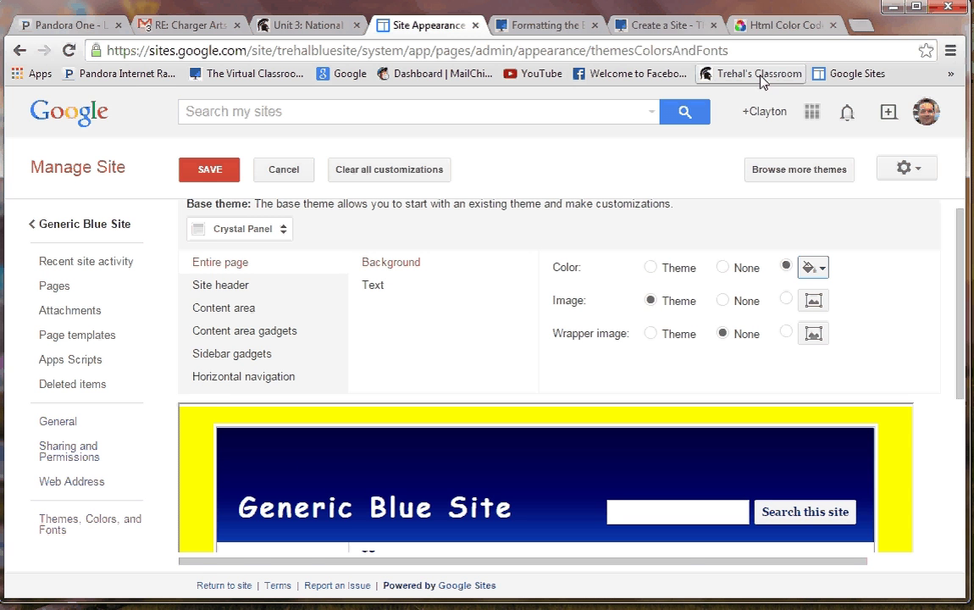
{"action": "left_click", "coordinate": [767, 28]}
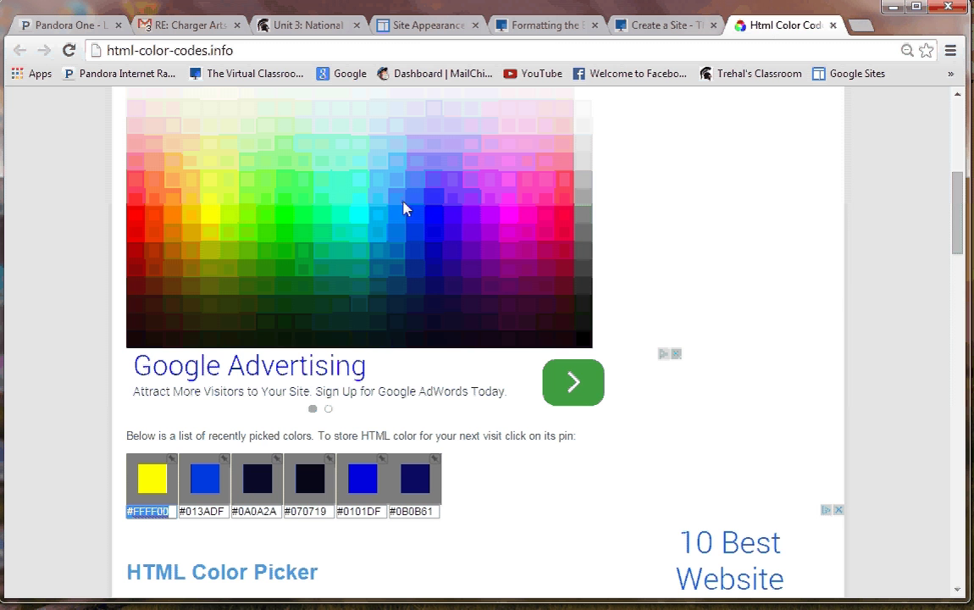
Step: Adjust the HTML Color Picker's hue and shade until it reads dark navy #080444
{"action": "left_click", "coordinate": [434, 309]}
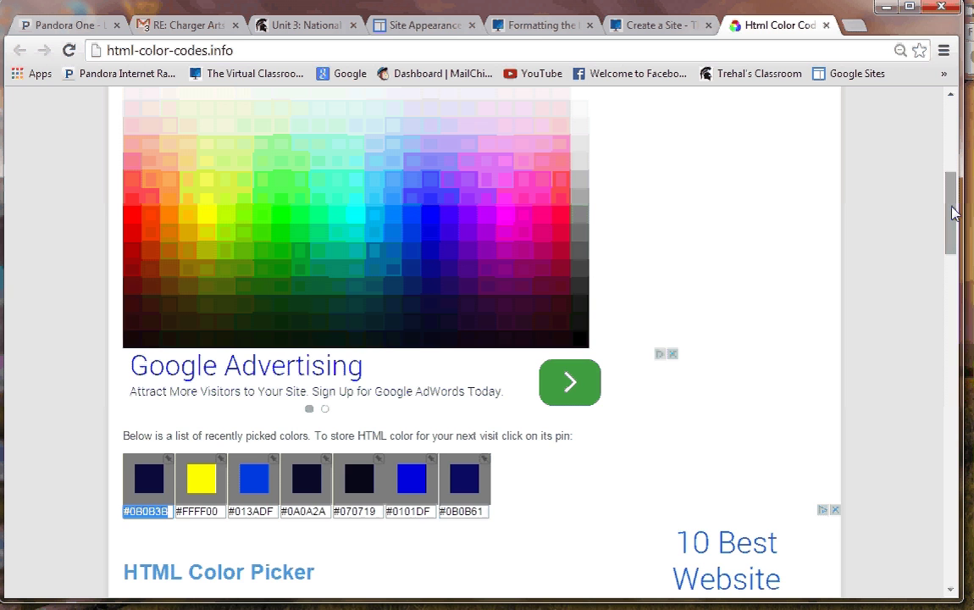
{"action": "left_click_drag", "start_coordinate": [952, 214], "coordinate": [966, 303]}
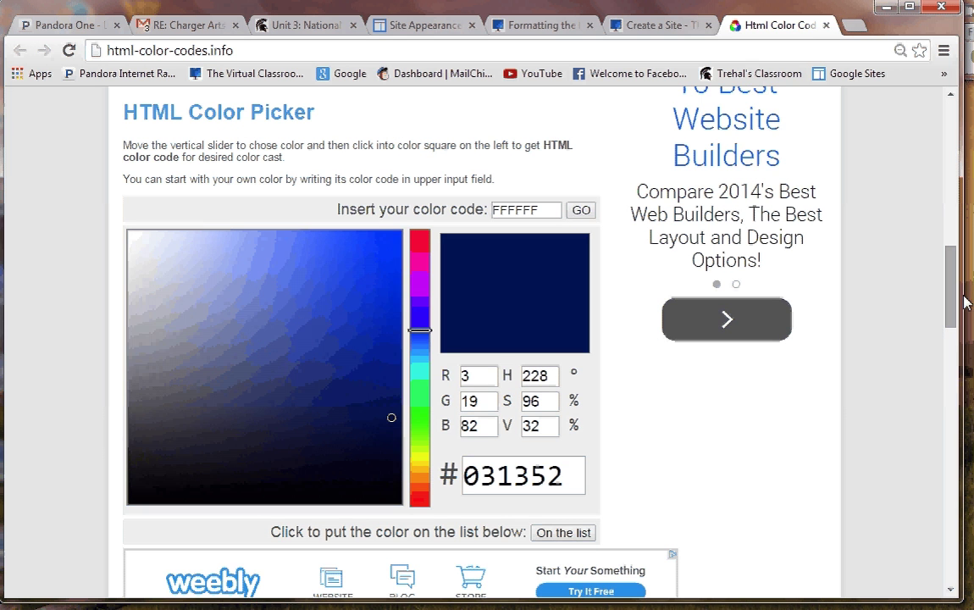
{"action": "left_click", "coordinate": [419, 320]}
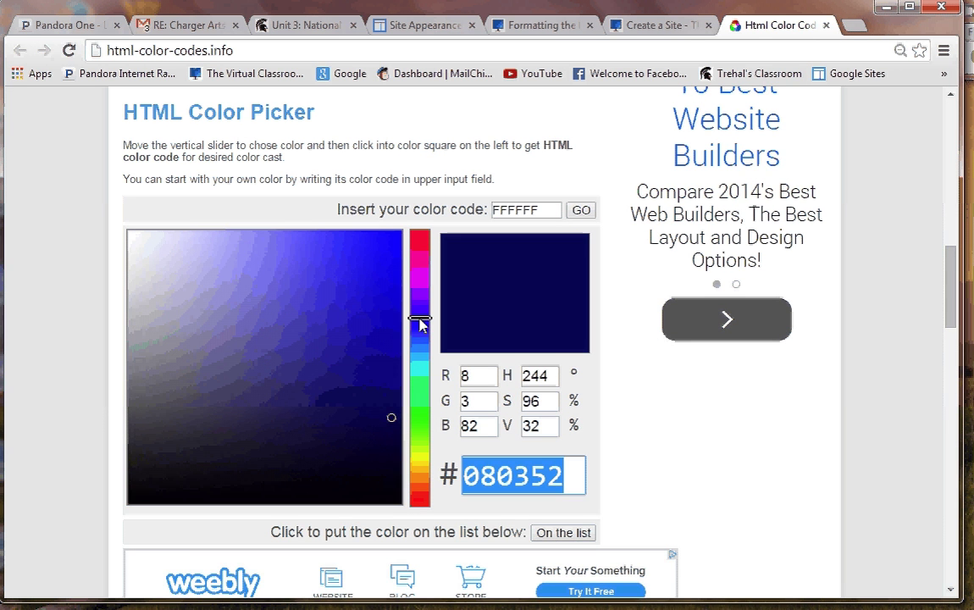
{"action": "left_click", "coordinate": [390, 432]}
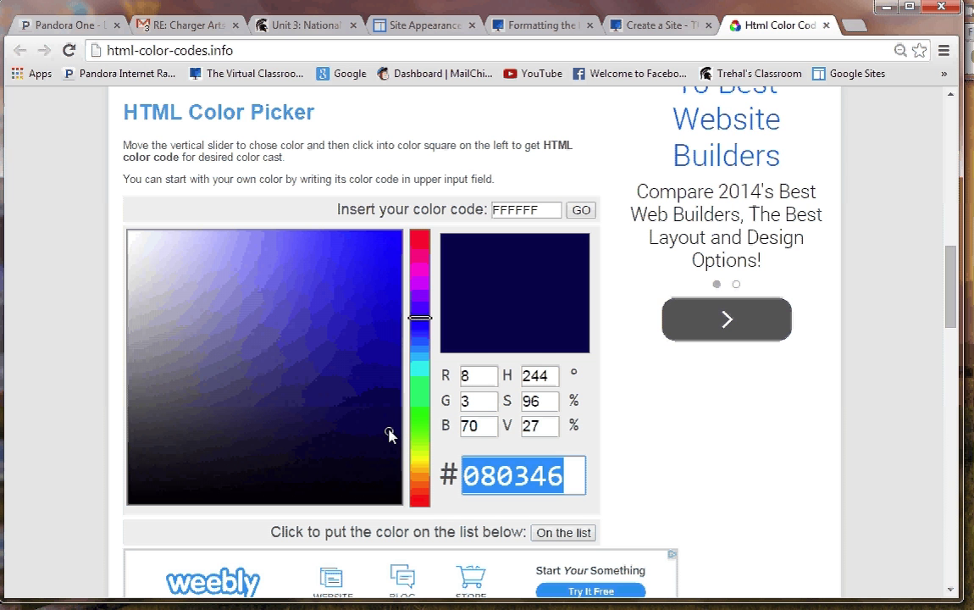
{"action": "left_click", "coordinate": [170, 268]}
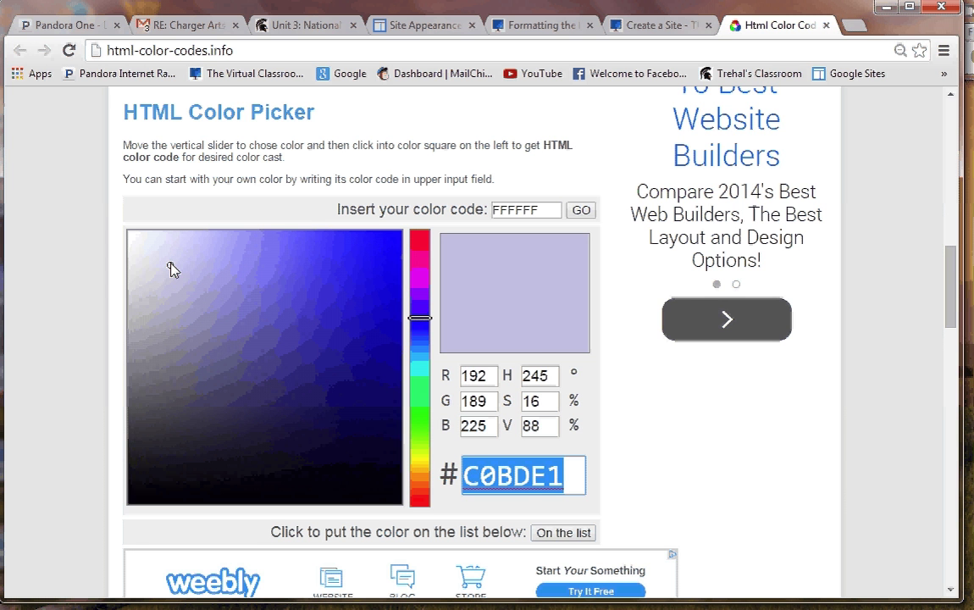
{"action": "left_click", "coordinate": [385, 435]}
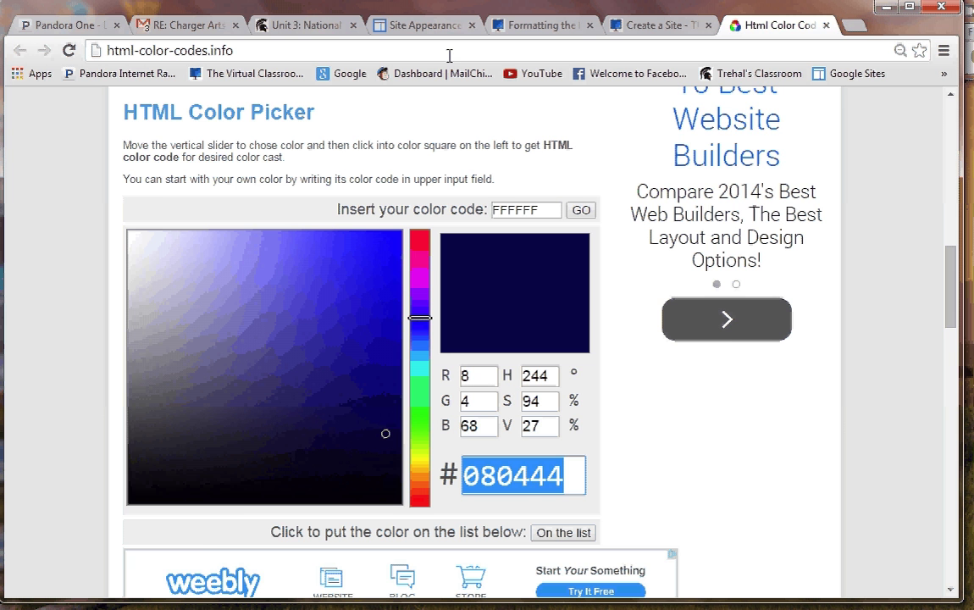
{"action": "left_click", "coordinate": [432, 26]}
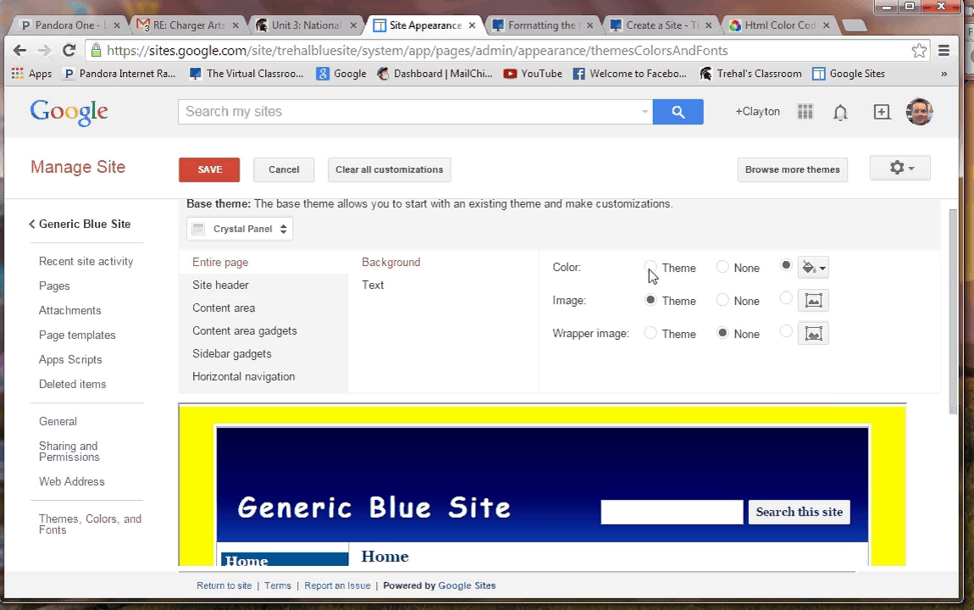
Step: Replace the #FFFF00 background hex code with 080444 for a dark navy page
{"action": "left_click", "coordinate": [823, 271]}
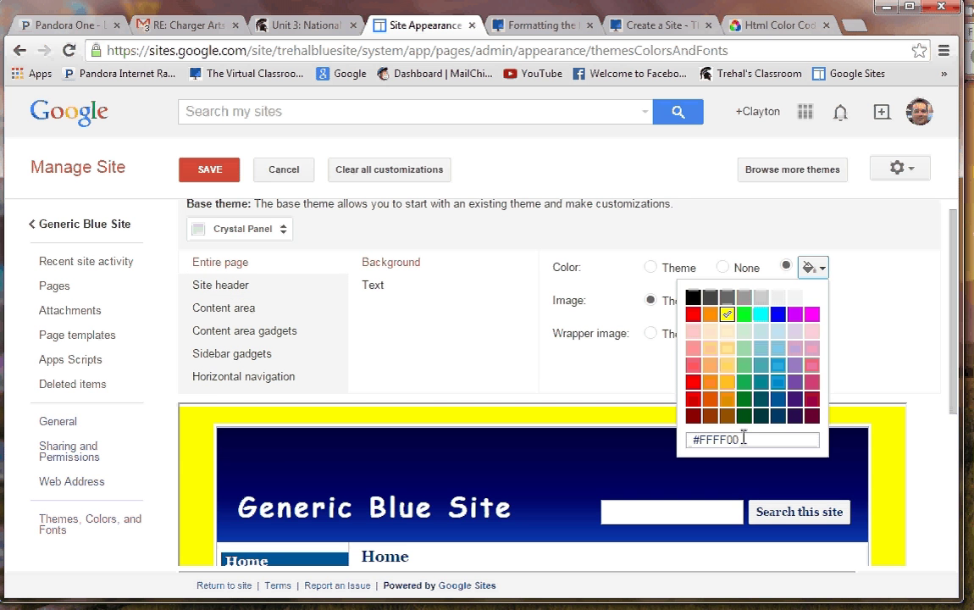
{"action": "left_click_drag", "start_coordinate": [744, 439], "coordinate": [687, 439]}
{"action": "type", "text": "080444"}
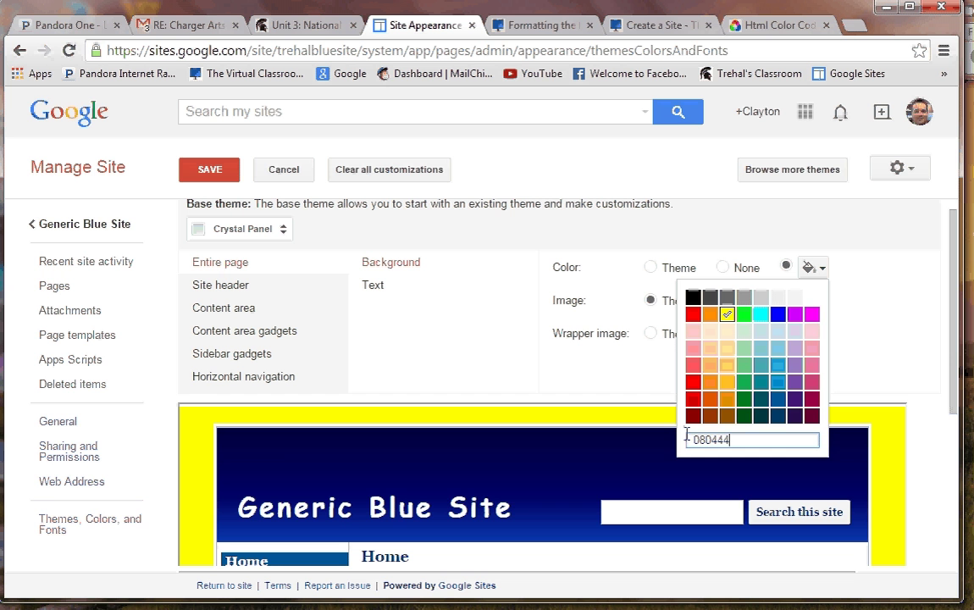
{"action": "key", "text": "Return"}
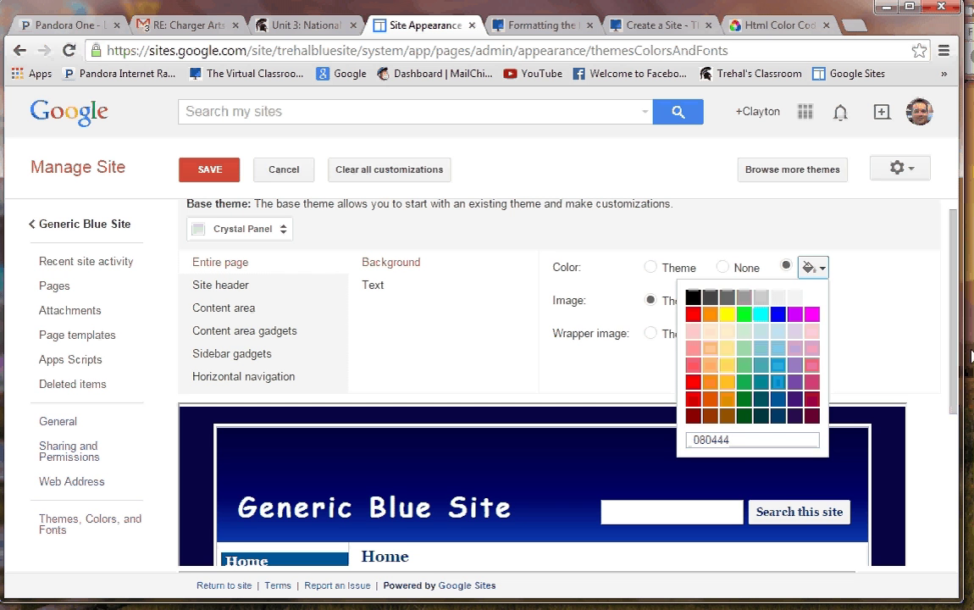
{"action": "mouse_move", "coordinate": [955, 363]}
{"action": "left_mouse_down"}
{"action": "mouse_move", "coordinate": [960, 449]}
{"action": "mouse_move", "coordinate": [951, 348]}
{"action": "left_mouse_up"}
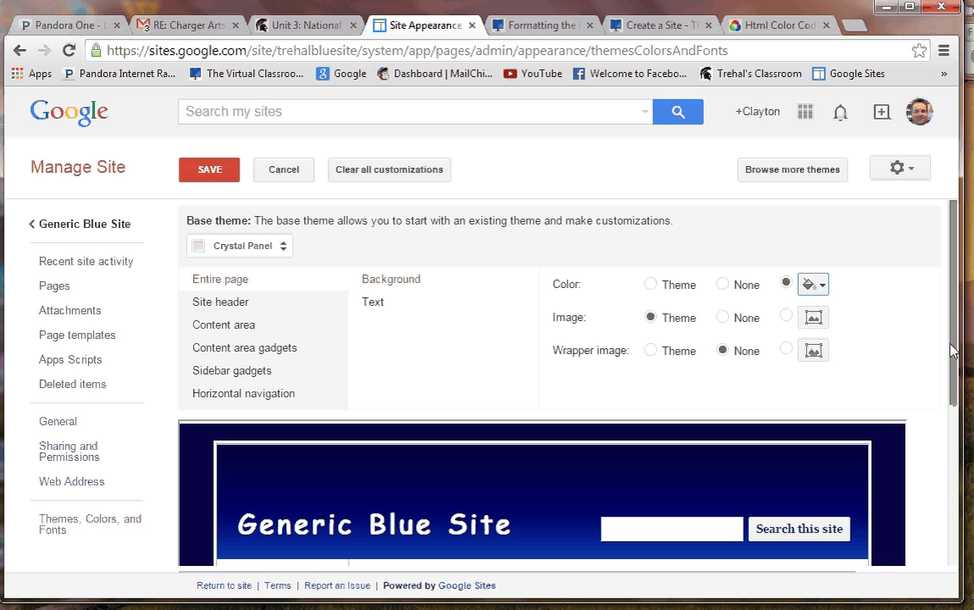
{"action": "left_click", "coordinate": [781, 25]}
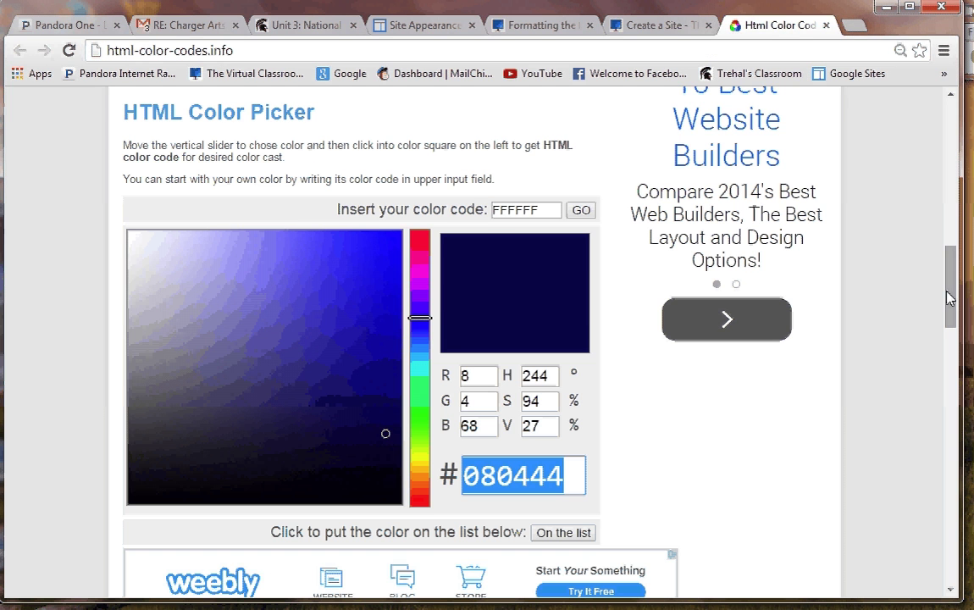
{"action": "left_click_drag", "start_coordinate": [949, 299], "coordinate": [949, 236]}
{"action": "scroll", "coordinate": [632, 380], "scroll_direction": "up", "scroll_amount": 4}
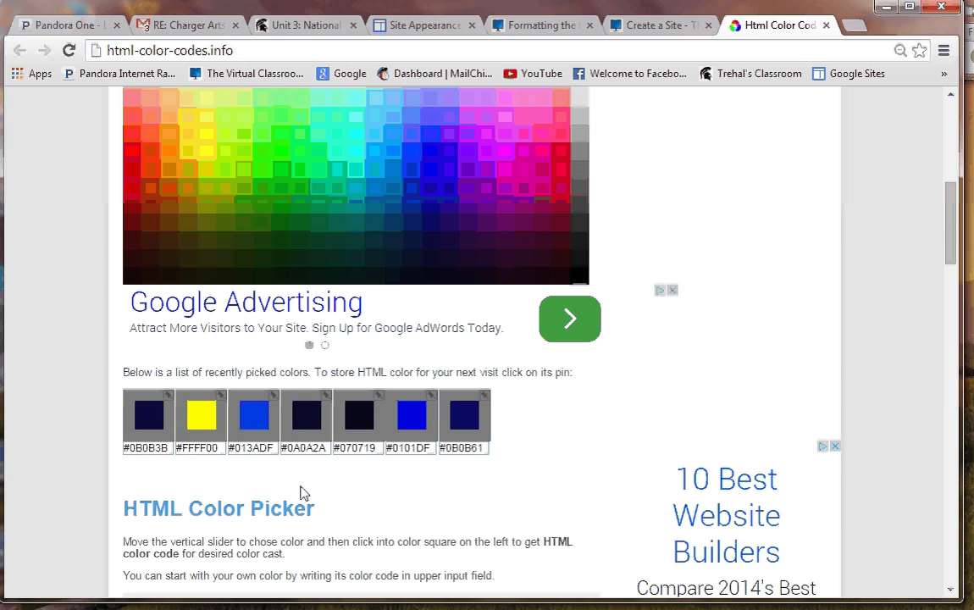
{"action": "left_click_drag", "start_coordinate": [943, 260], "coordinate": [953, 290]}
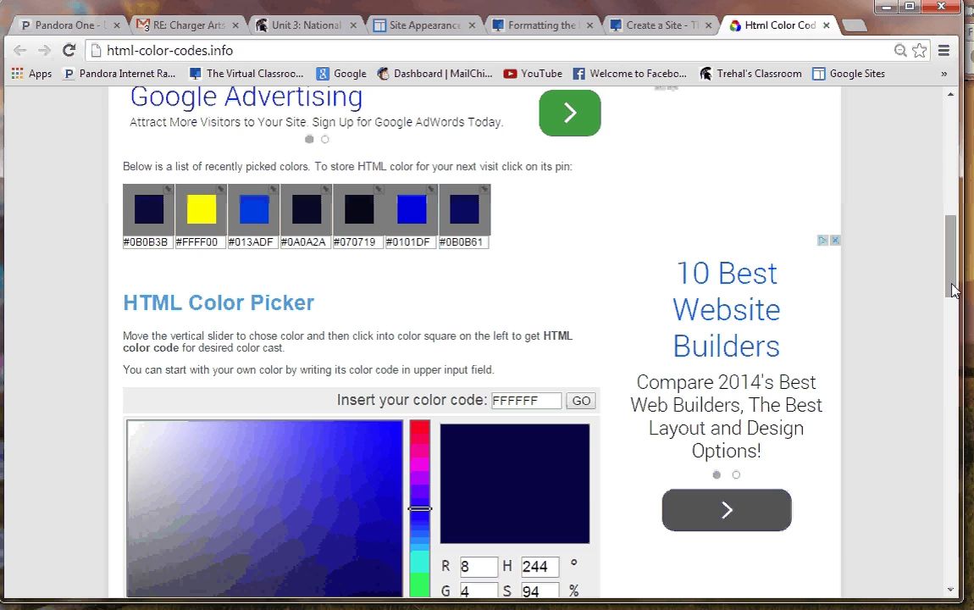
{"action": "left_click", "coordinate": [421, 25]}
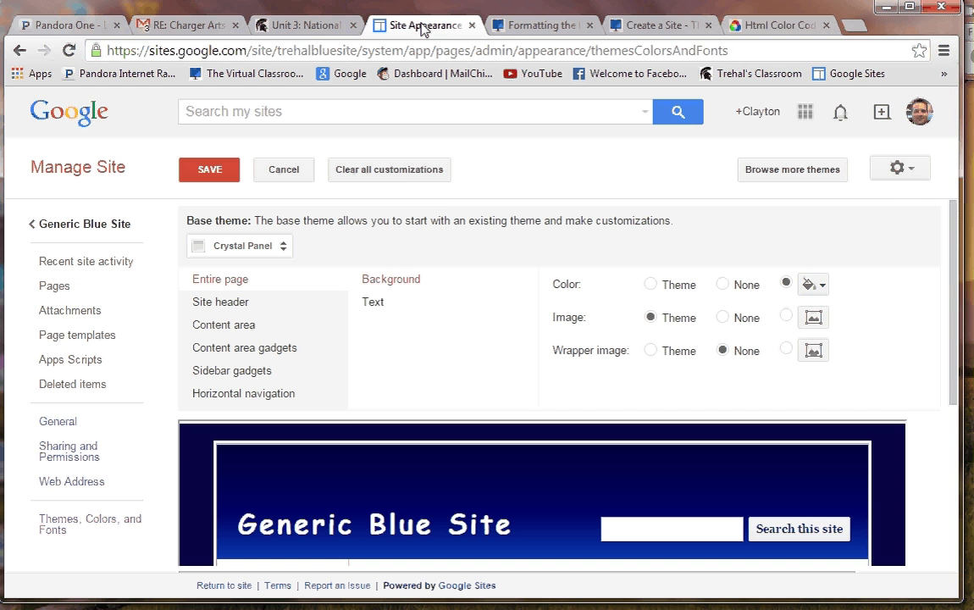
Step: Save the dark navy page background and return to the Generic Blue Site home page
{"action": "left_click", "coordinate": [202, 172]}
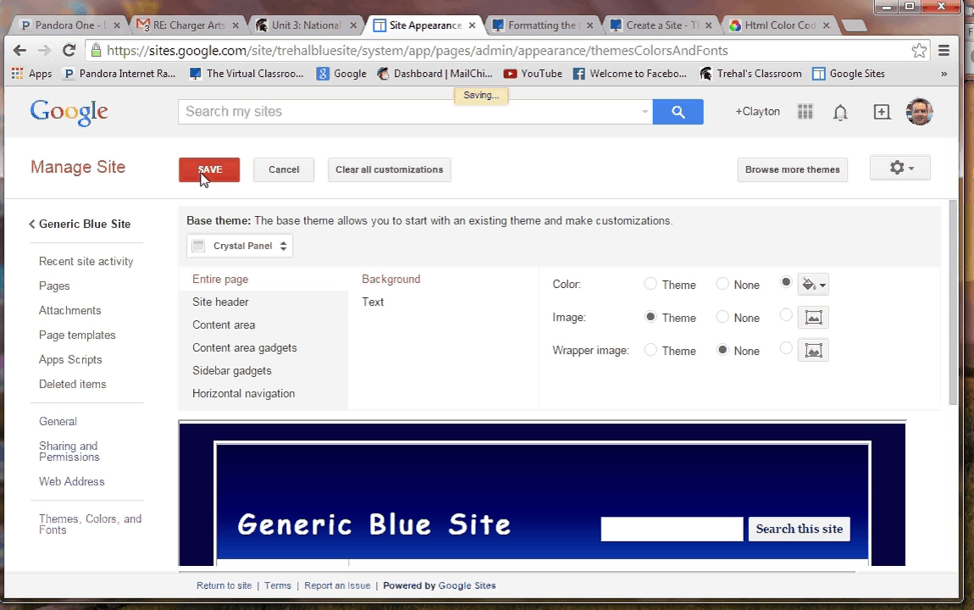
{"action": "left_click", "coordinate": [88, 226]}
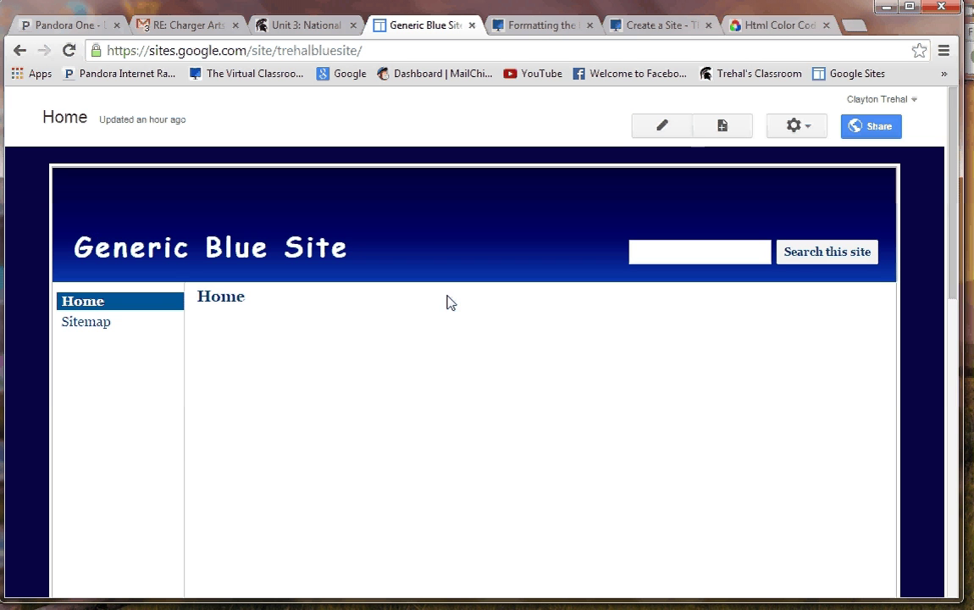
Step: Reopen the Themes, Colors, and Fonts settings through Manage site
{"action": "left_click", "coordinate": [815, 133]}
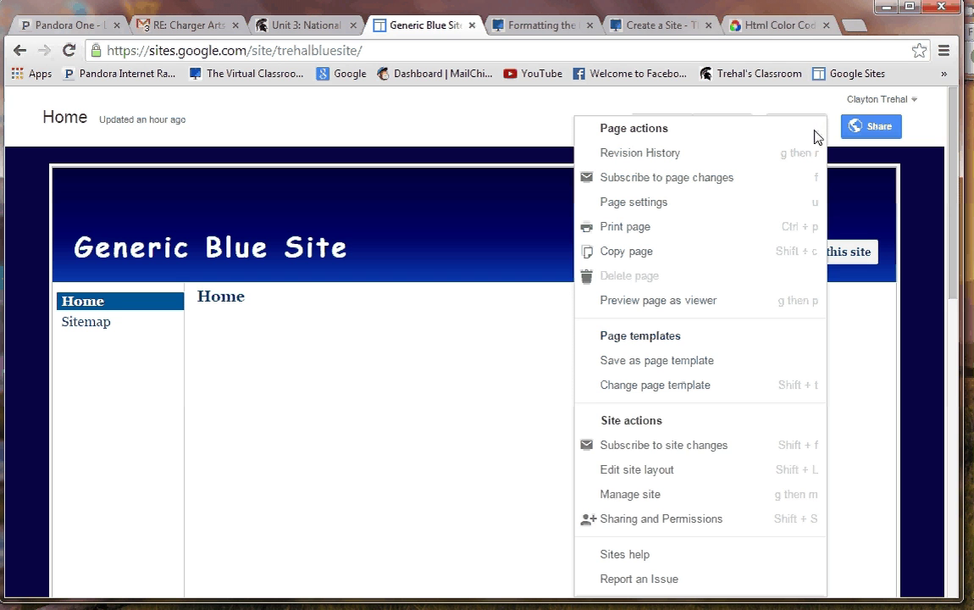
{"action": "left_click", "coordinate": [617, 502]}
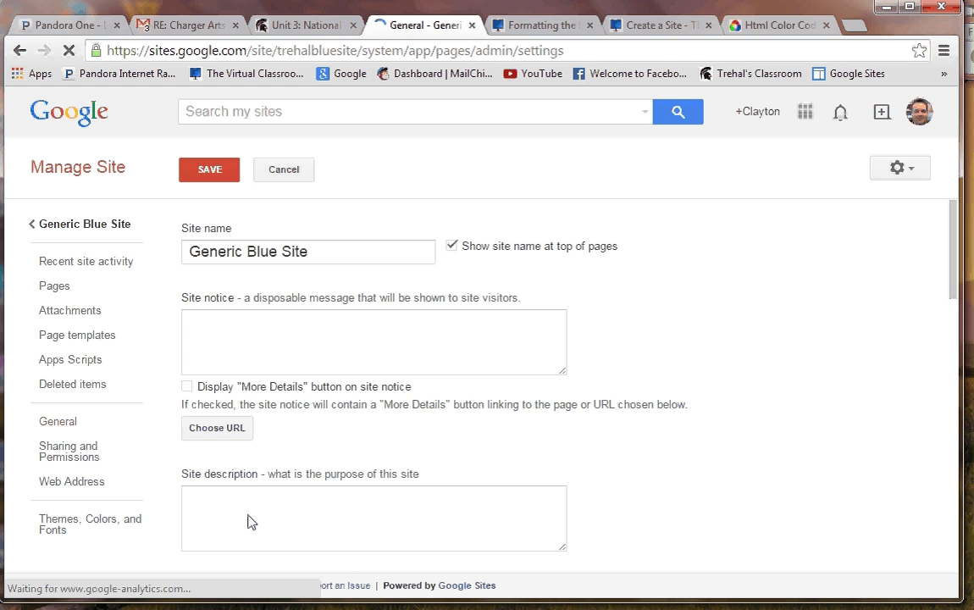
{"action": "left_click", "coordinate": [66, 532]}
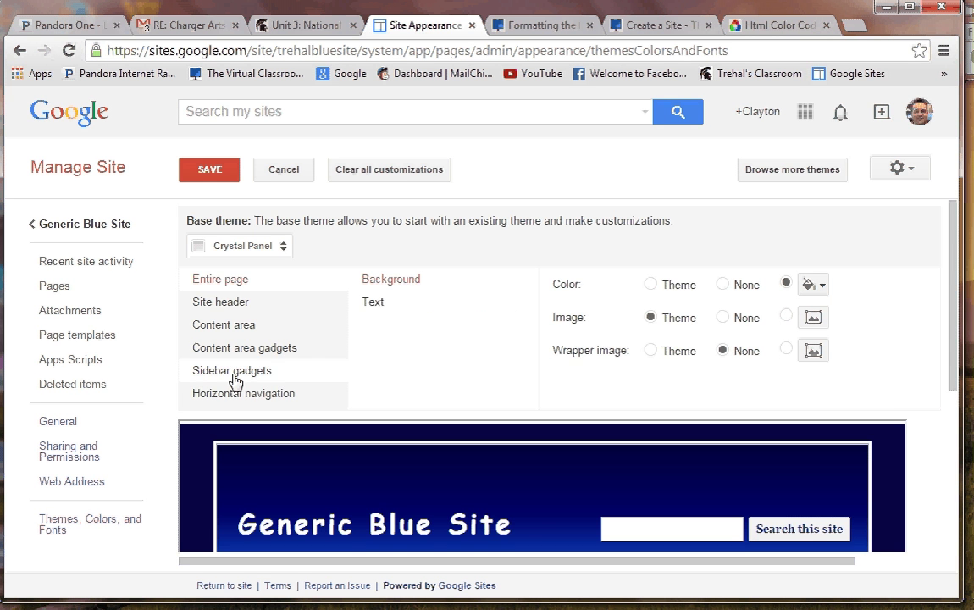
Step: Set the Sidebar gadgets background to custom hex colour 080444, matching the page
{"action": "left_click", "coordinate": [235, 378]}
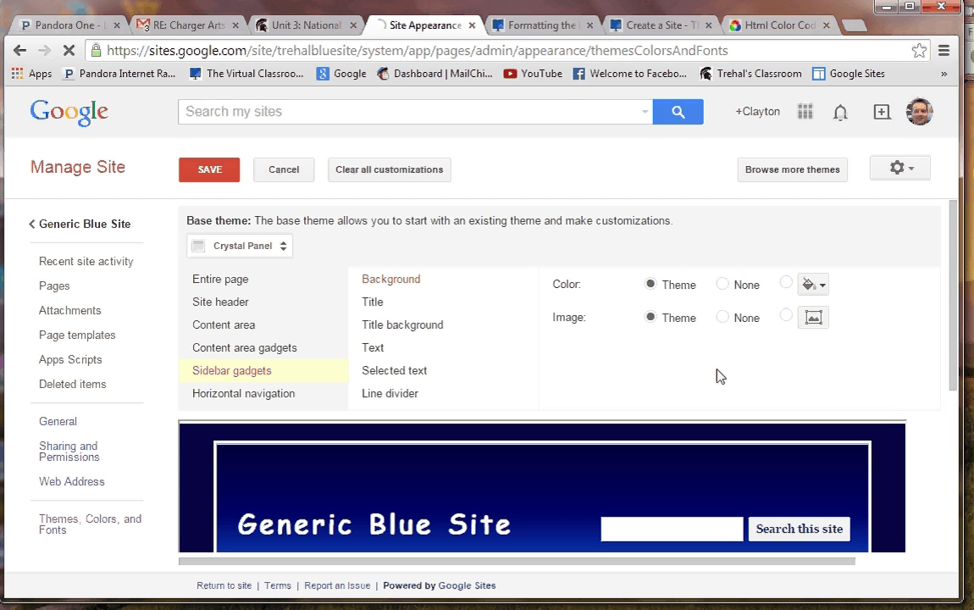
{"action": "left_click", "coordinate": [820, 285]}
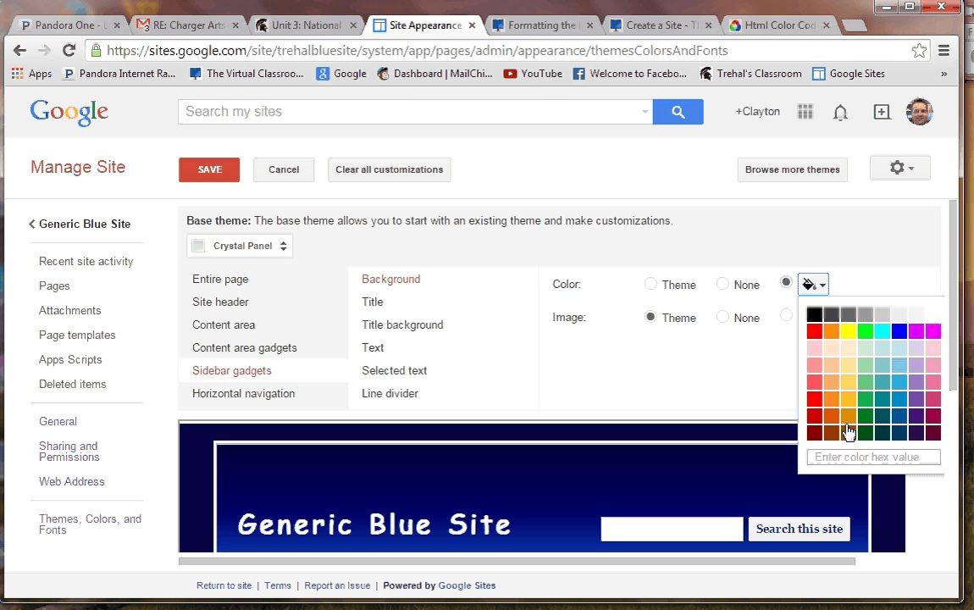
{"action": "left_click", "coordinate": [830, 458]}
{"action": "type", "text": "003344"}
{"action": "key", "text": "Return"}
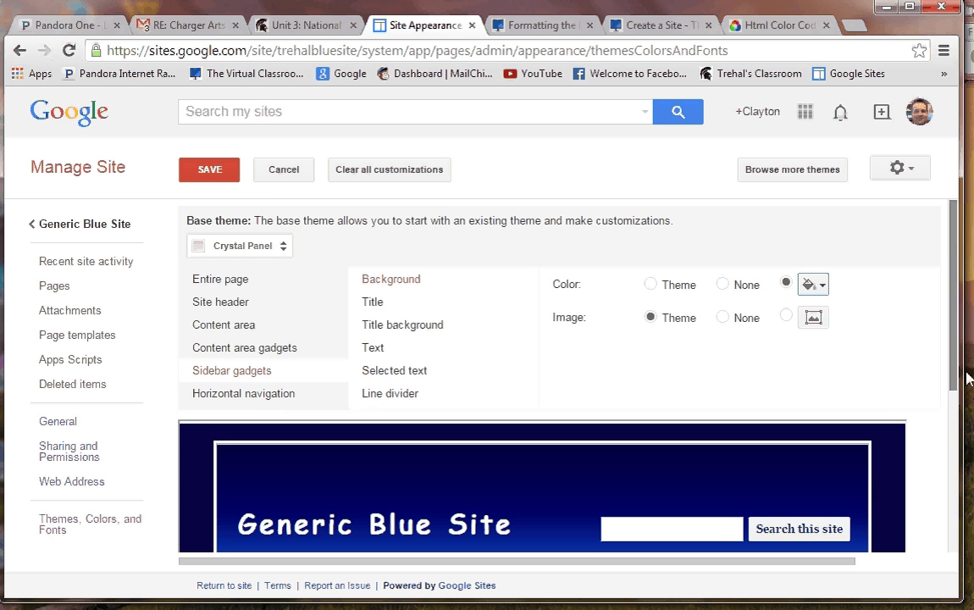
{"action": "left_click_drag", "start_coordinate": [954, 373], "coordinate": [970, 484]}
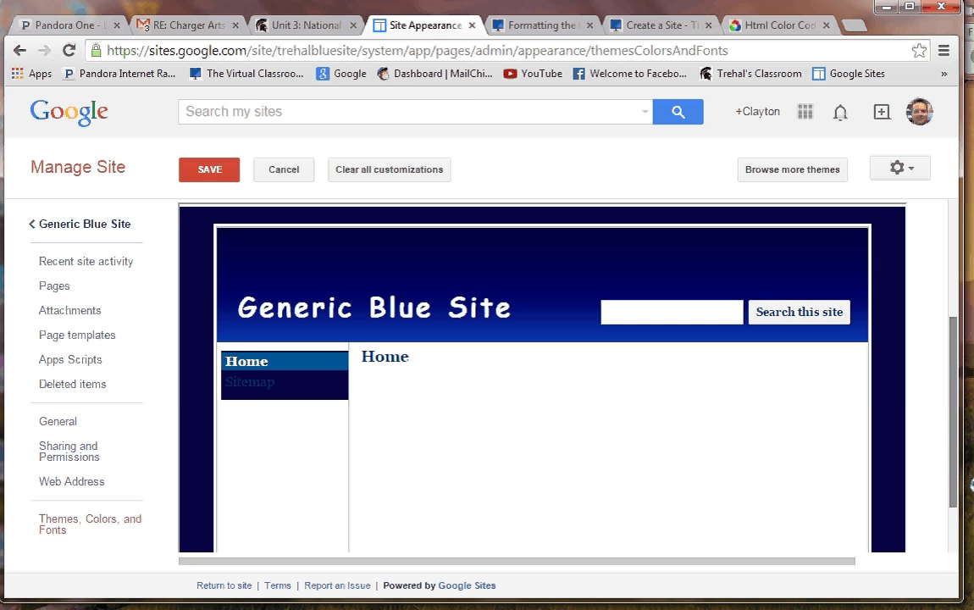
Step: Save the navy sidebar gadget colour and view the Generic Blue Site home page
{"action": "left_click", "coordinate": [204, 172]}
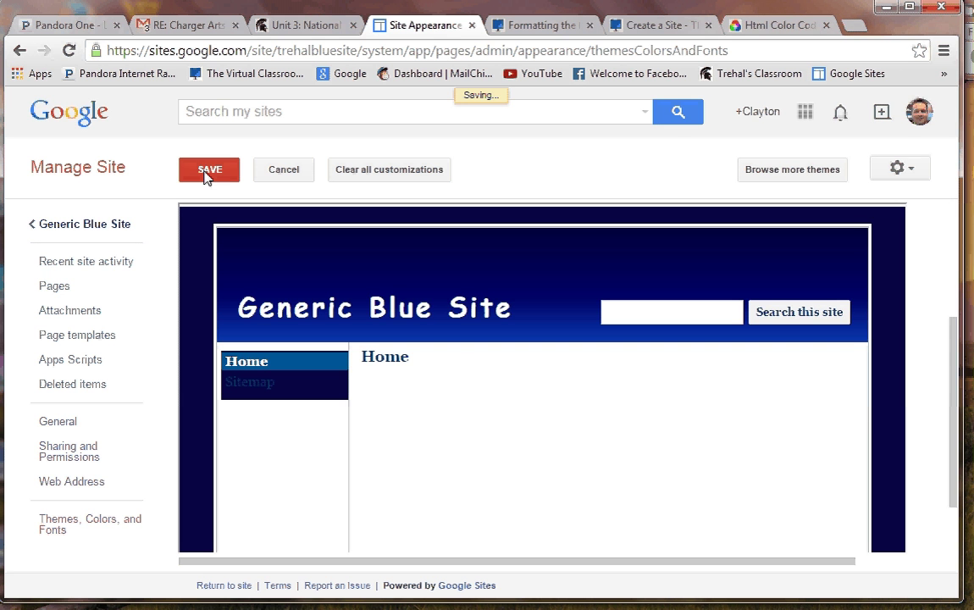
{"action": "left_click", "coordinate": [75, 226]}
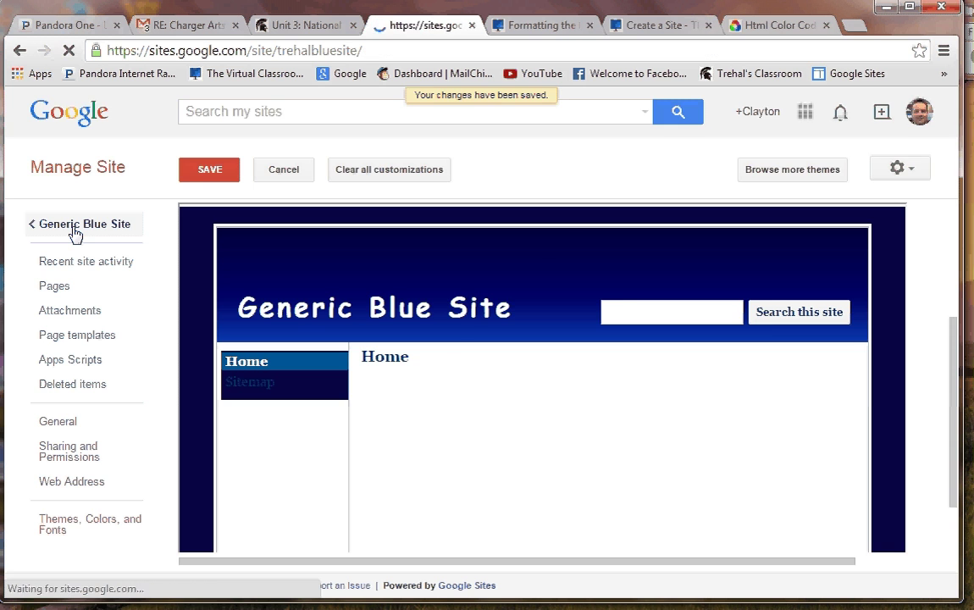